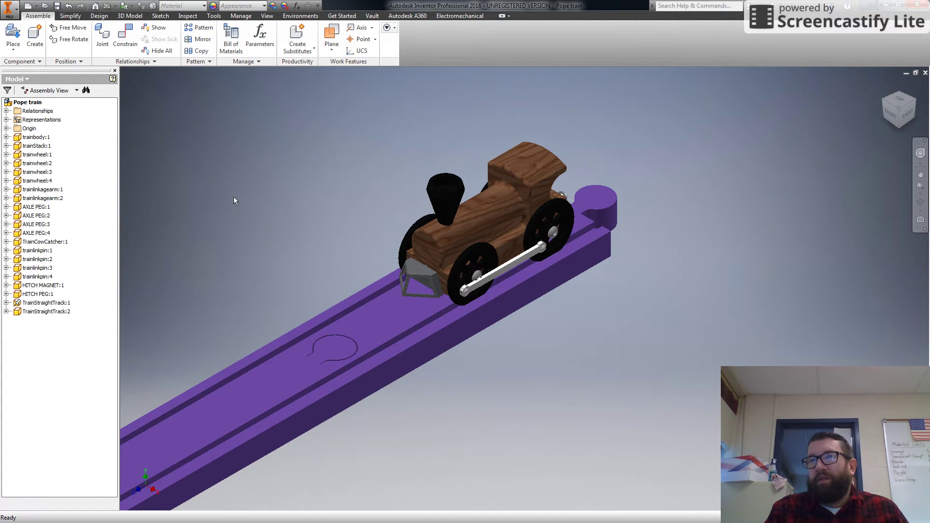
Step: Create a new presentation file
click(9, 9)
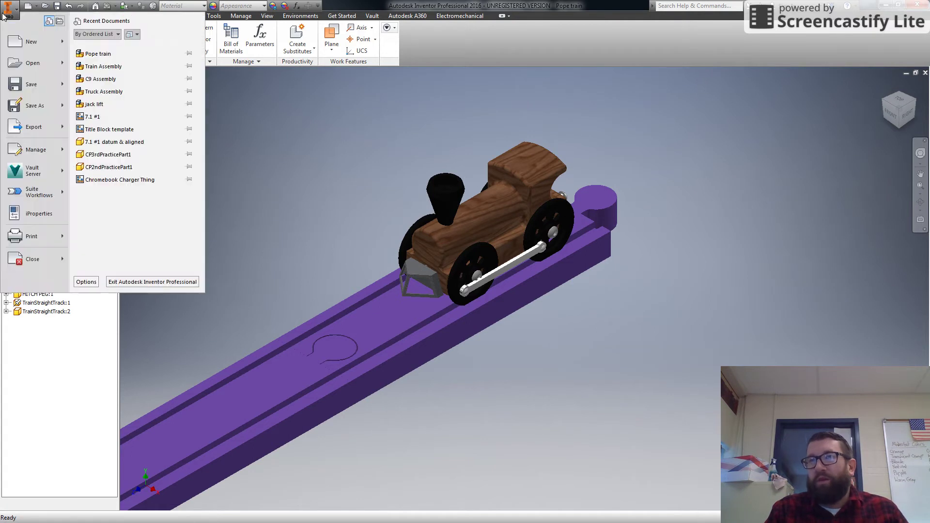
mouse_move(62, 47)
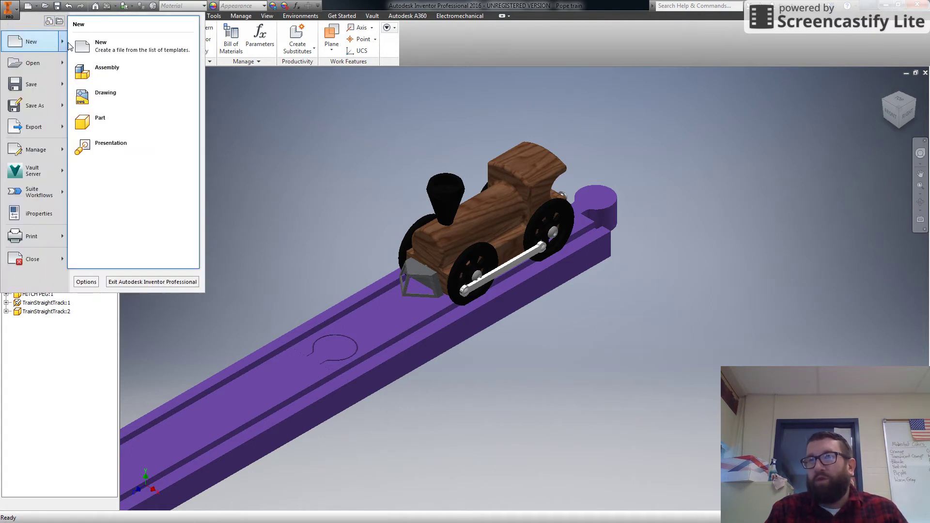
click(99, 150)
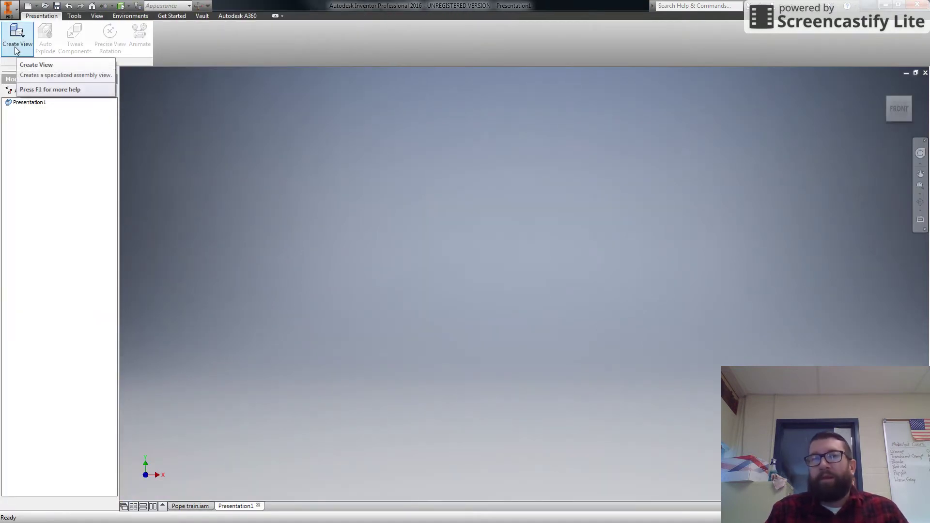
Step: Create a presentation view of the train assembly with one-level Auto Explode at a distance of 3.0 in
click(16, 49)
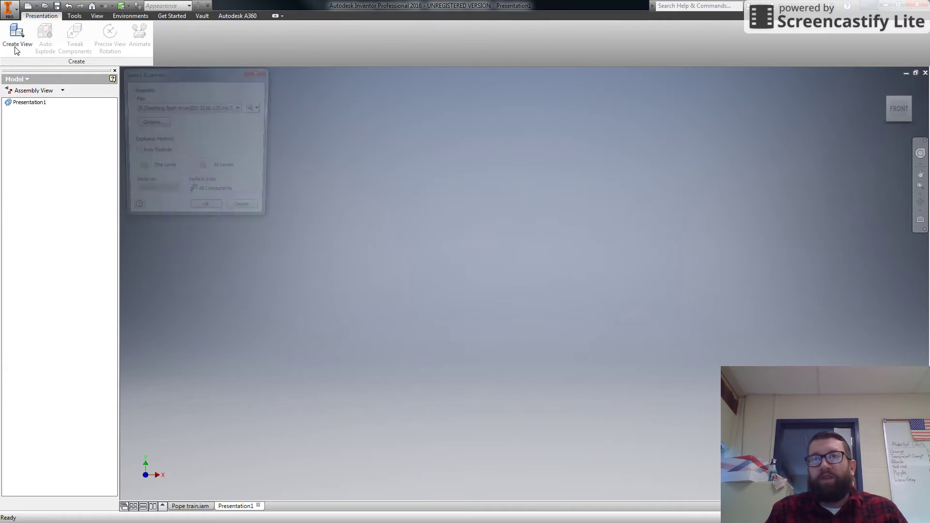
click(210, 109)
click(210, 108)
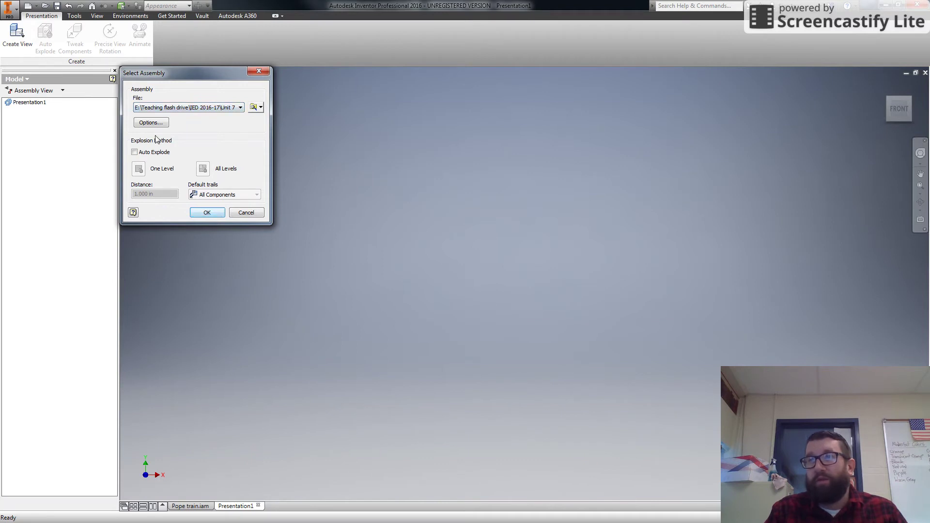
click(134, 152)
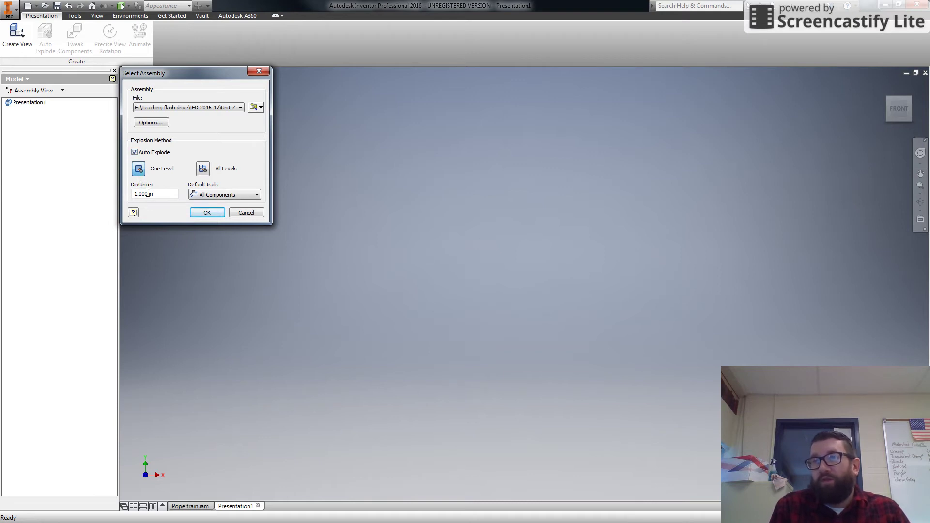
drag(161, 194, 114, 190)
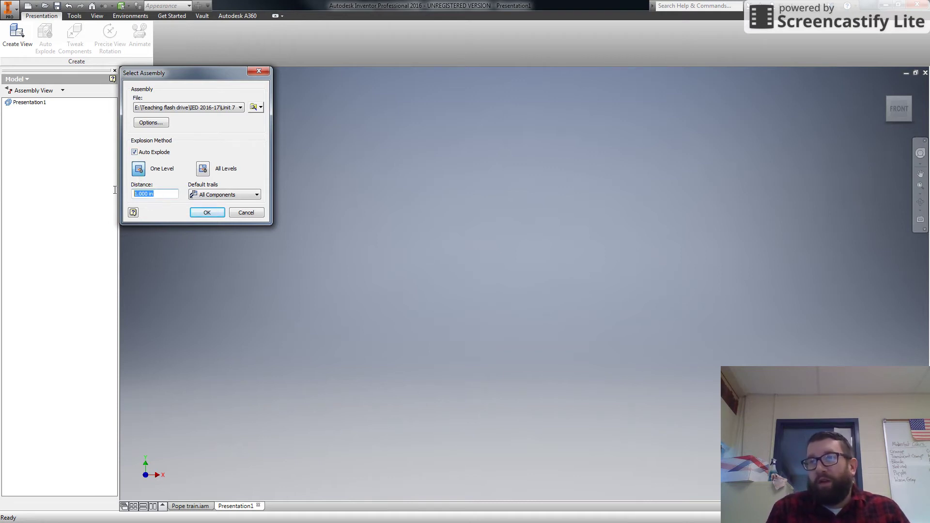
text(3.0)
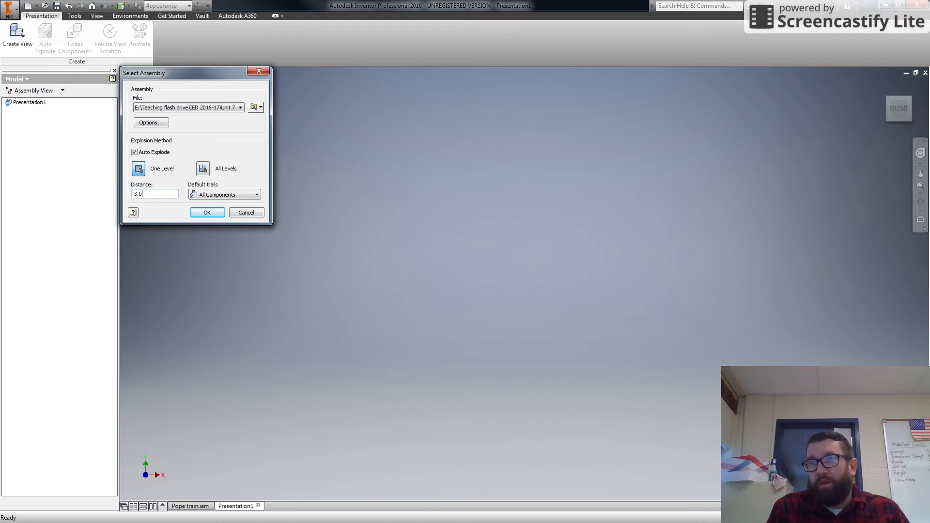
click(204, 213)
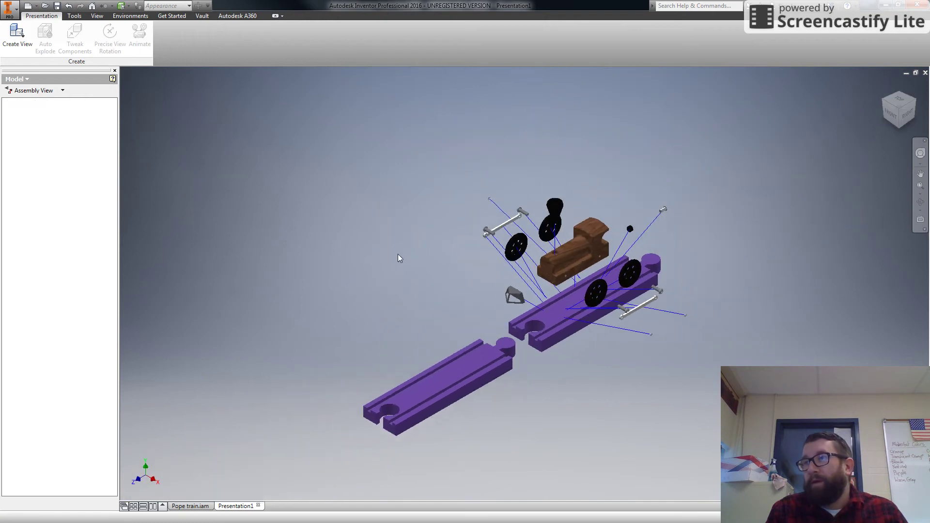
Step: Tweak the black smokestack by moving it about 2.87 in further straight up above the train body
scroll(556, 326, up, 3)
scroll(548, 353, down, 4)
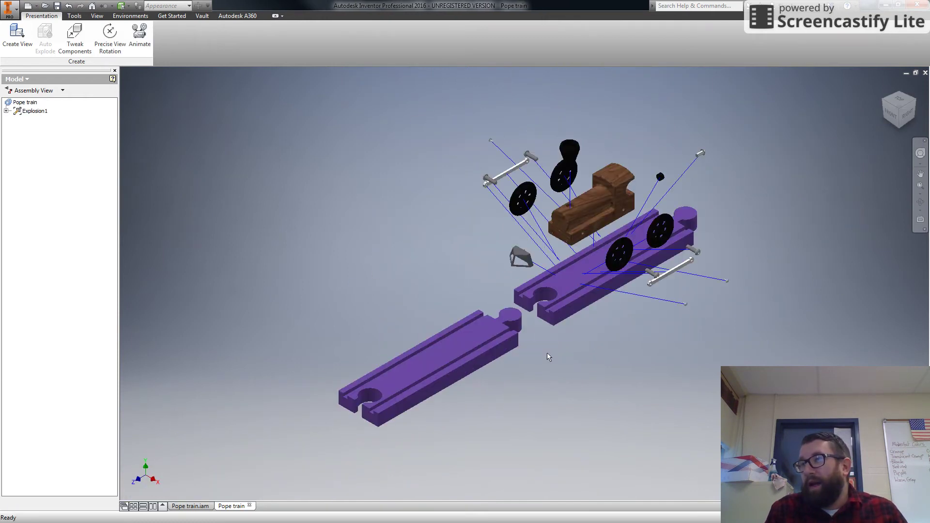
scroll(556, 337, down, 3)
scroll(557, 337, up, 2)
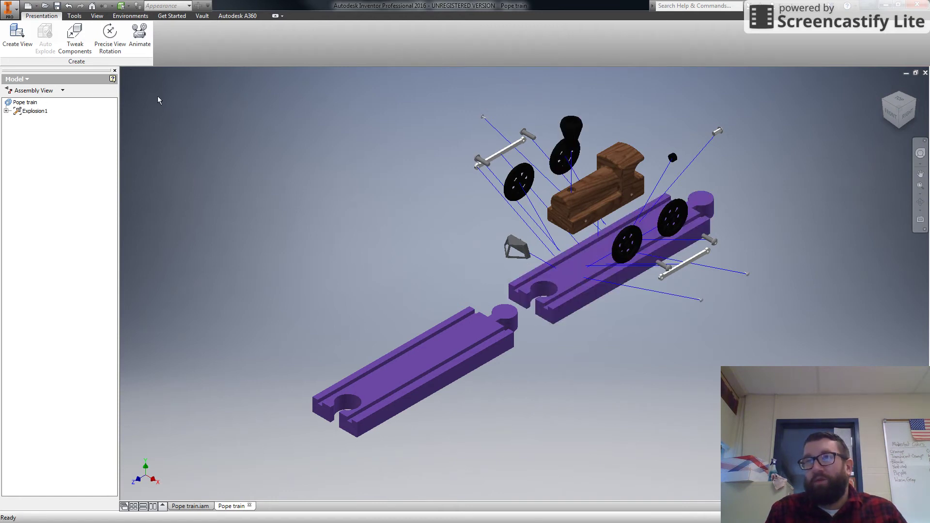
click(68, 41)
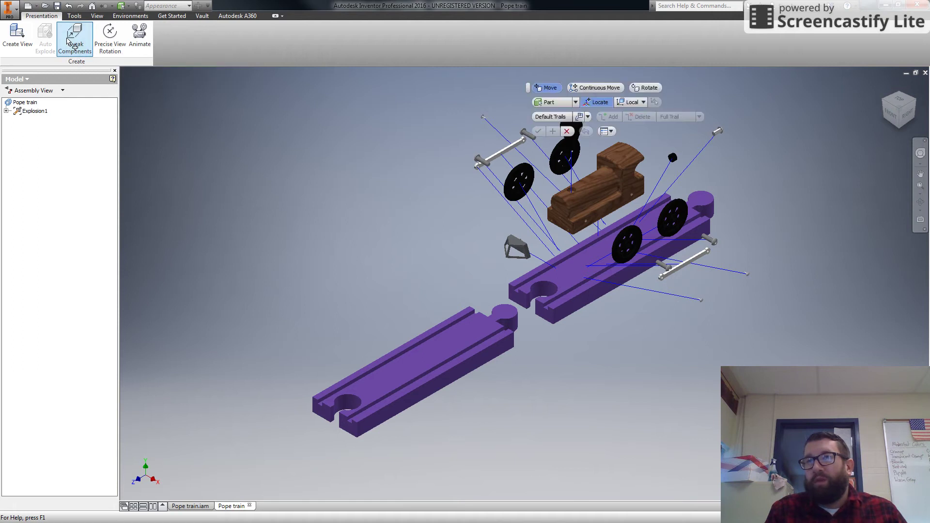
click(590, 142)
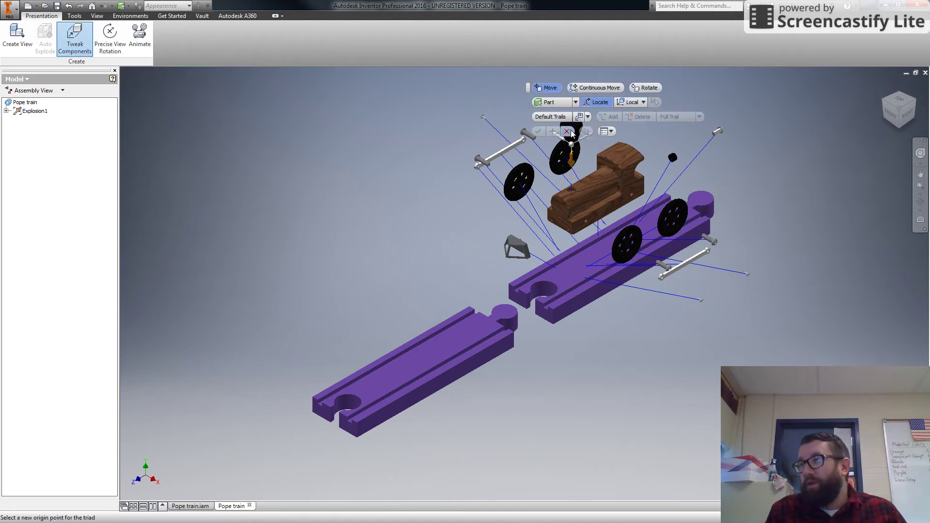
scroll(554, 190, up, 3)
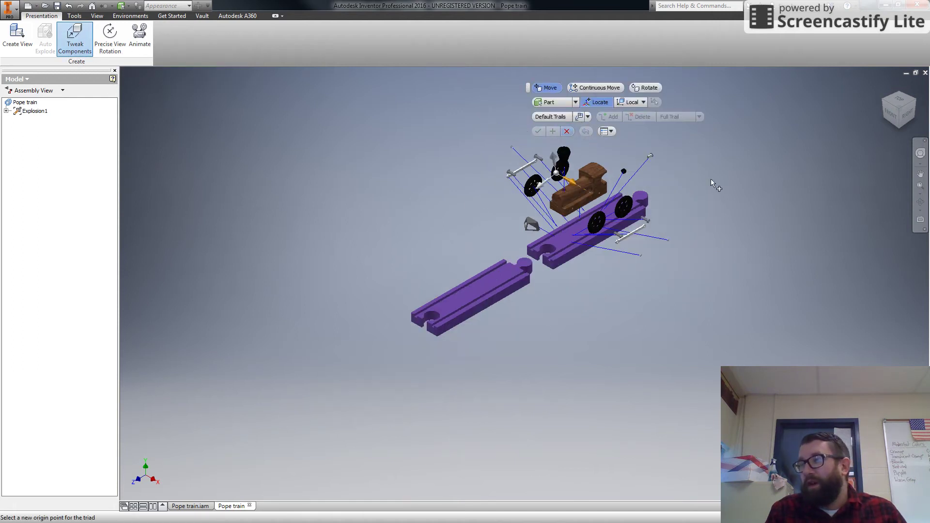
click(920, 173)
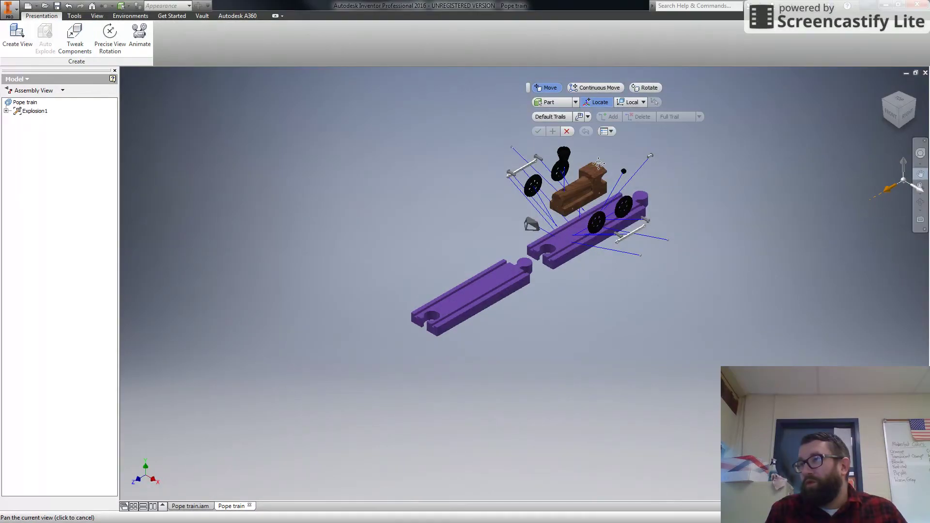
drag(581, 155, 520, 220)
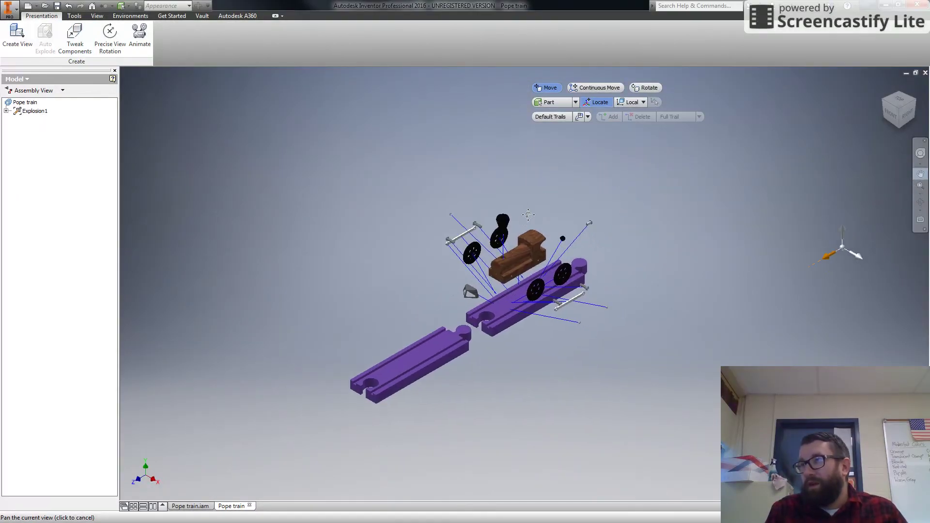
key(Escape)
click(502, 221)
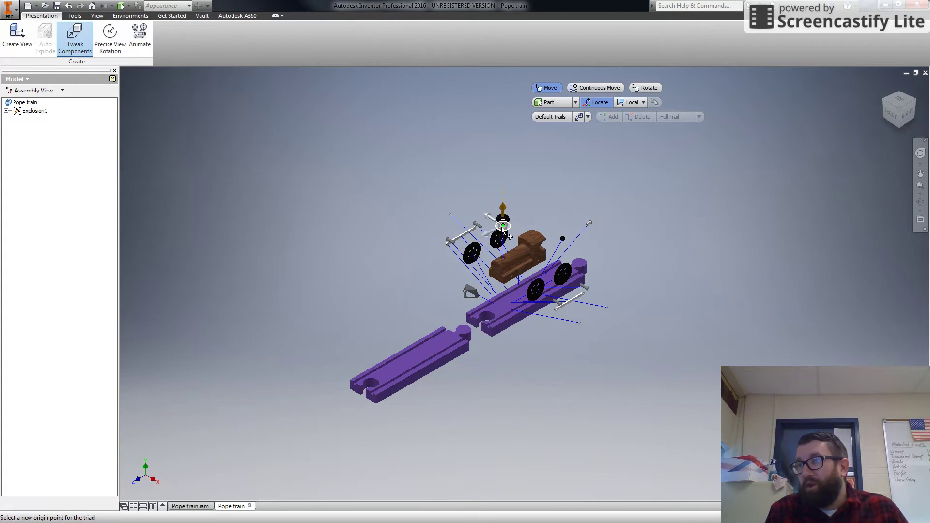
click(503, 229)
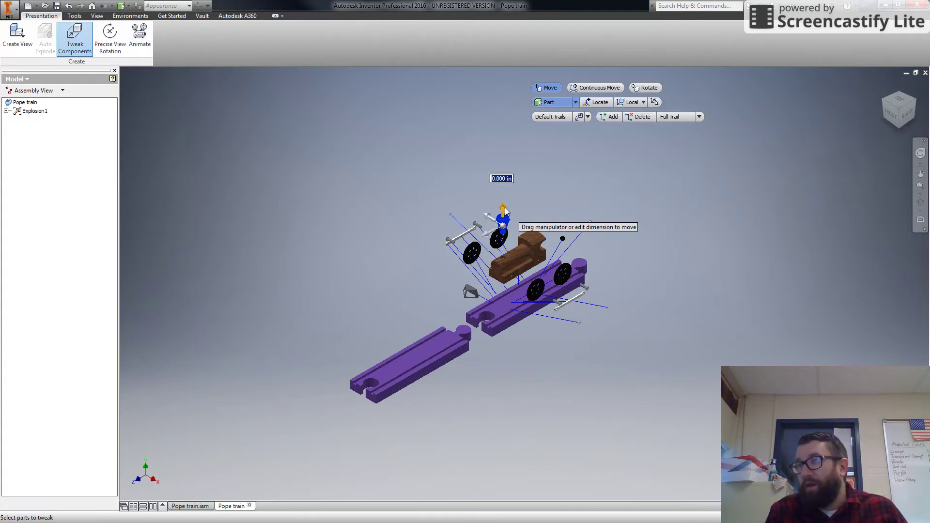
drag(502, 206, 507, 181)
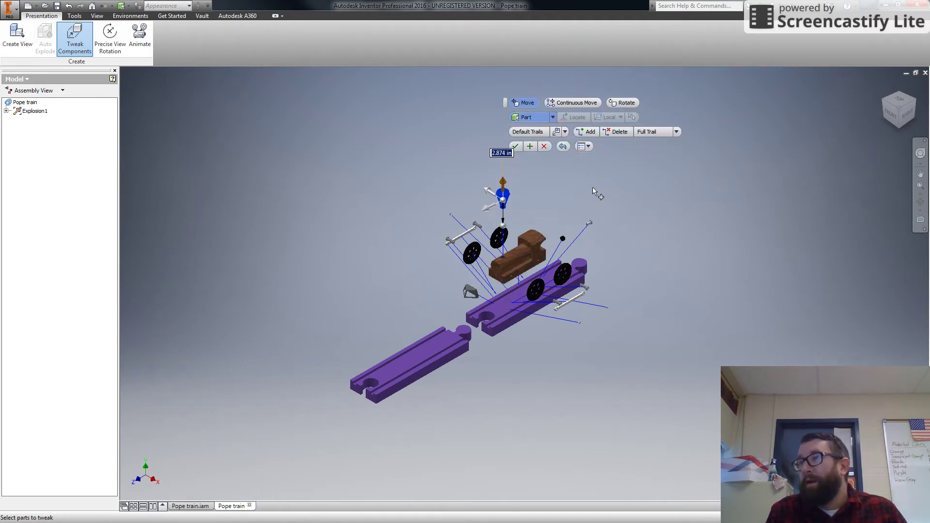
click(515, 146)
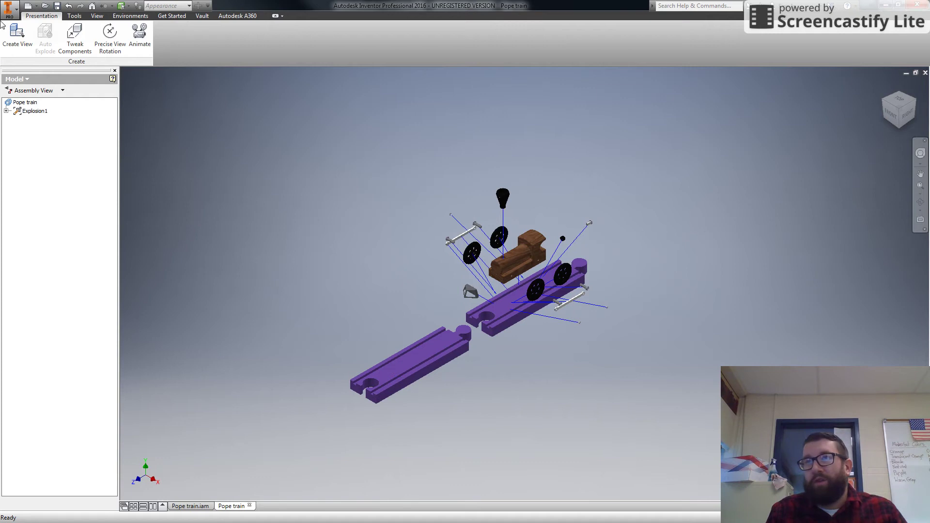
Step: Save the presentation as "Pope train presentation" in the Unit 7 TR folder, including all dependent files in the migrated format
click(8, 8)
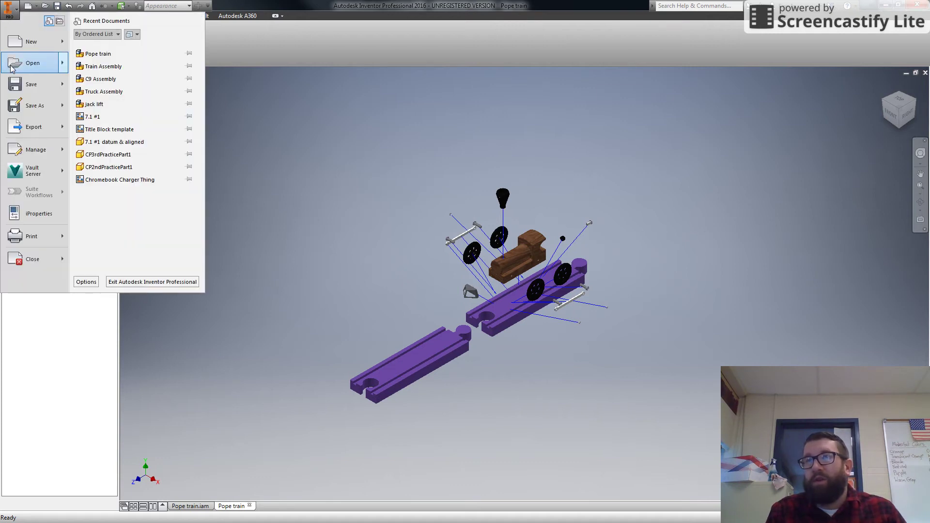
mouse_move(59, 109)
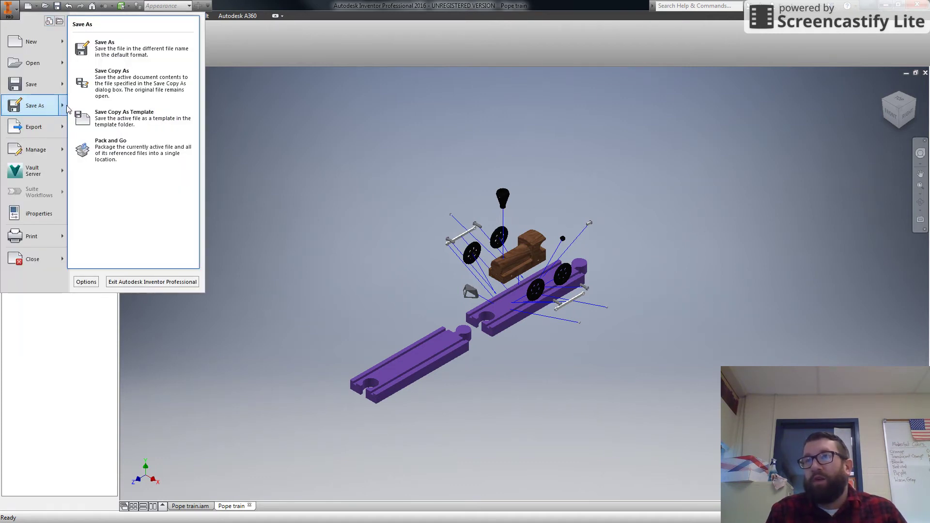
click(115, 53)
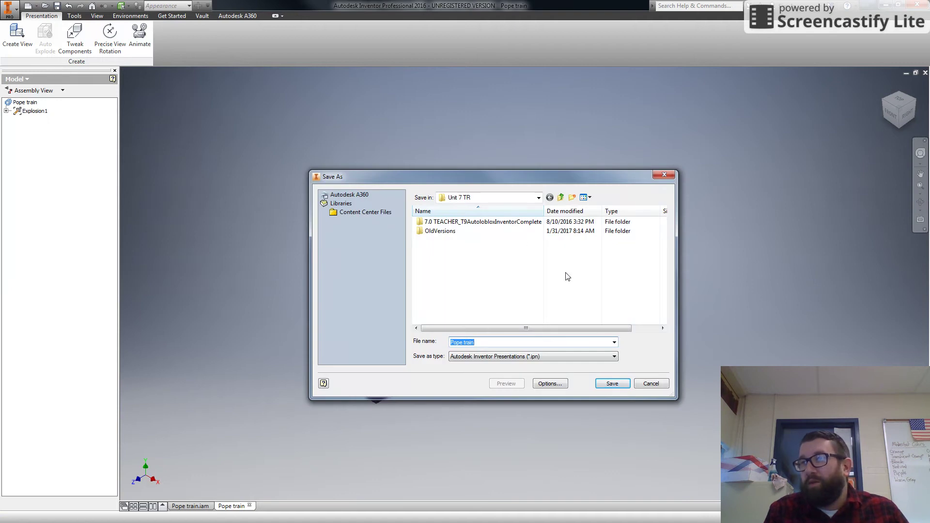
click(496, 341)
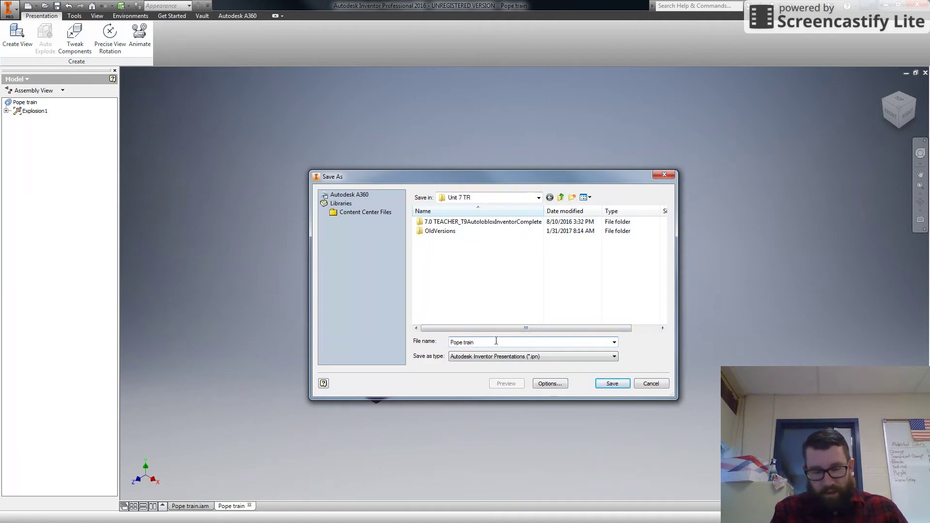
text(presenta)
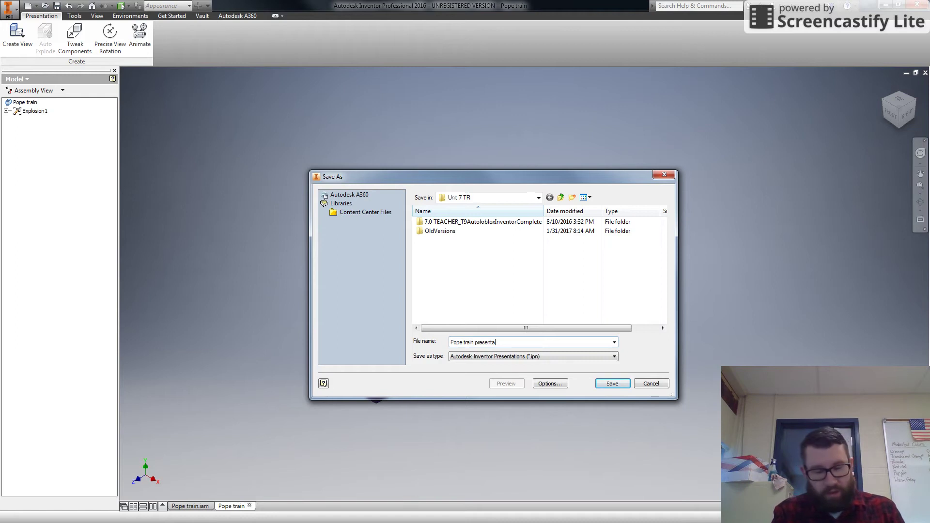
text(tion)
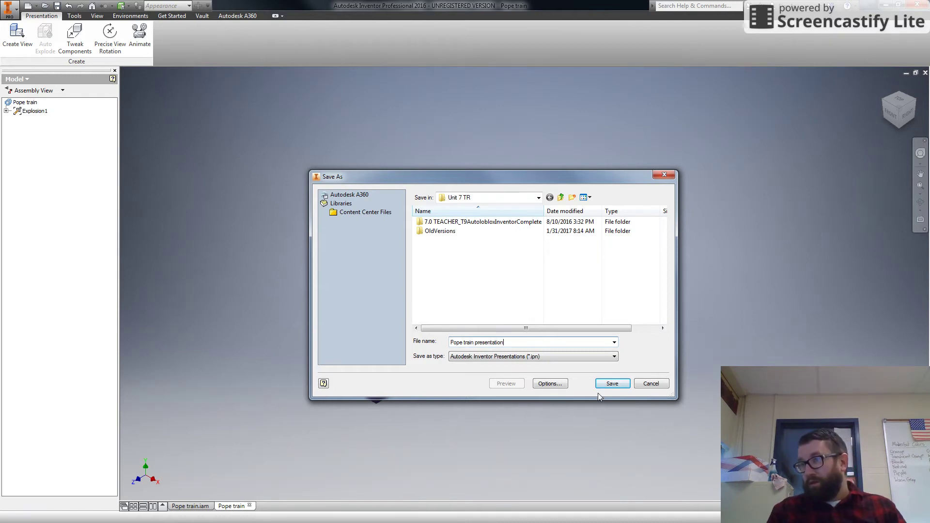
click(610, 384)
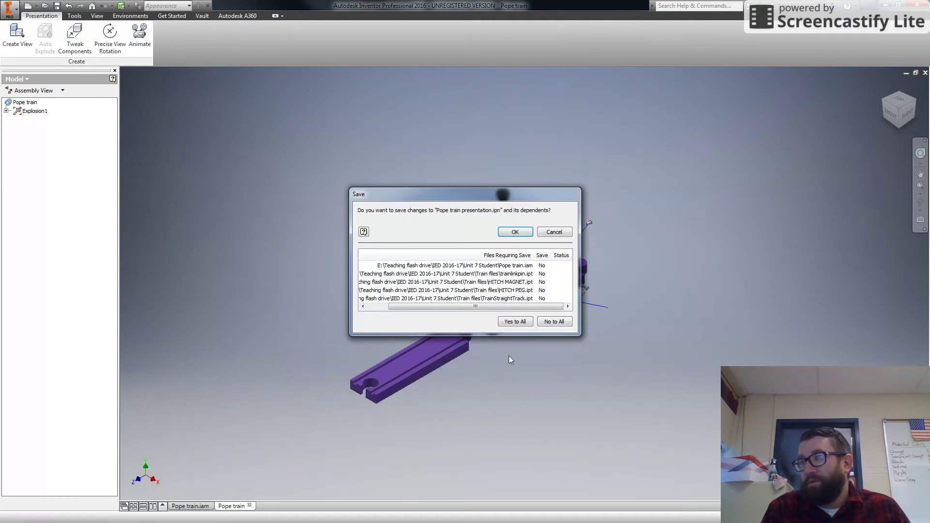
click(515, 322)
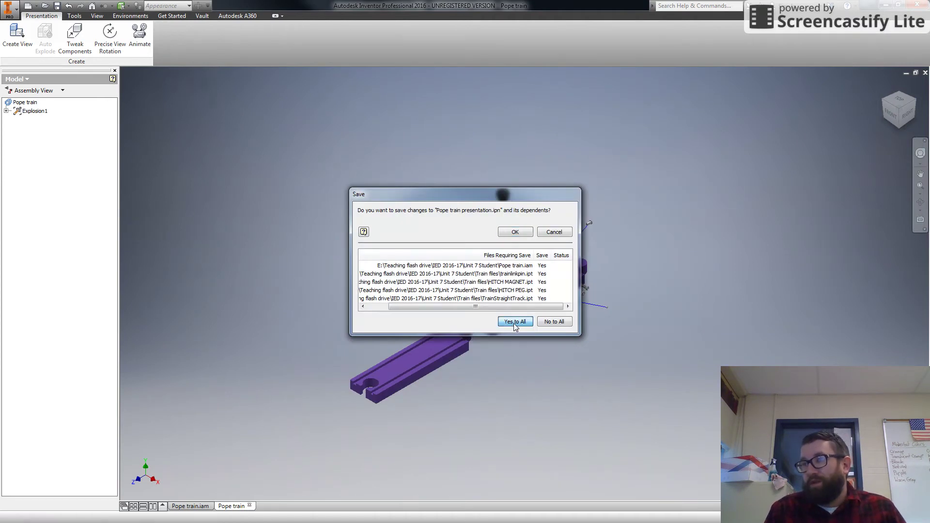
click(514, 232)
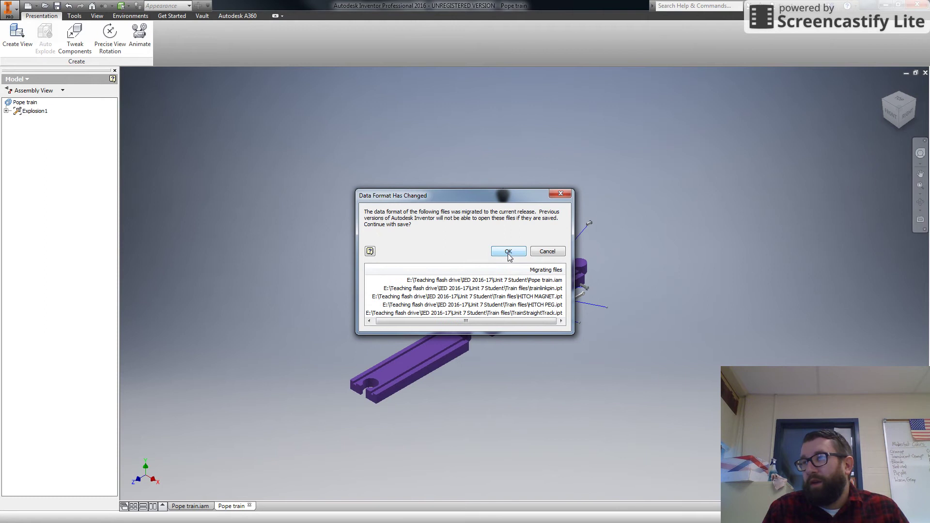
click(508, 253)
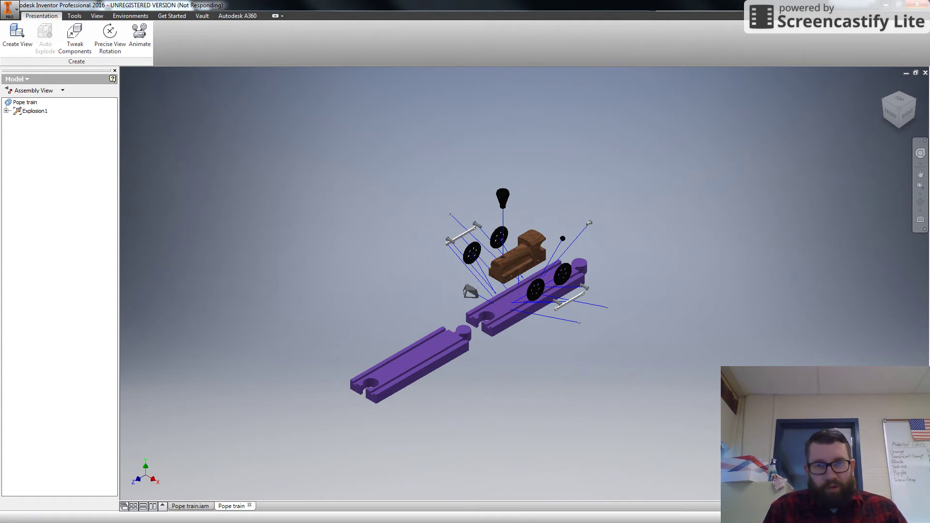
Step: Start a base view of the Pope train presentation's Explosion1 on the title block sheet and orient it isometrically
scroll(498, 312, down, 6)
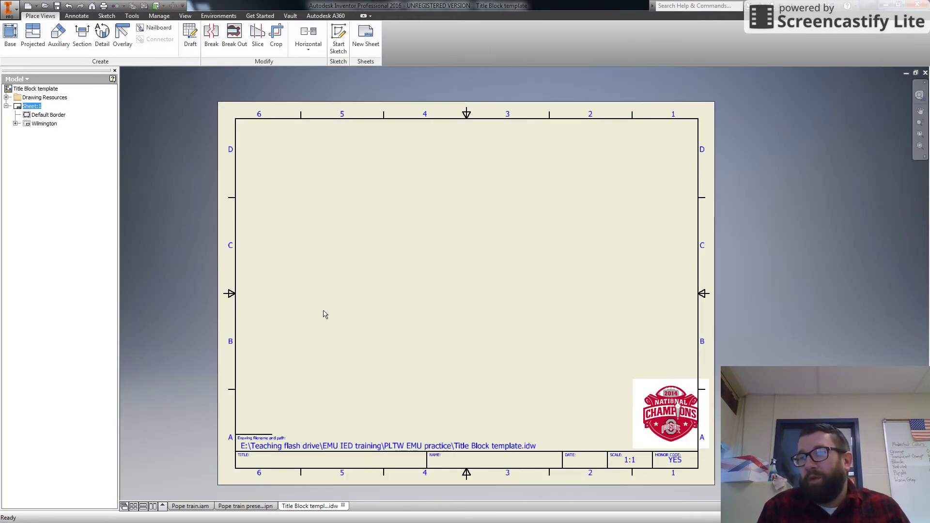
click(412, 316)
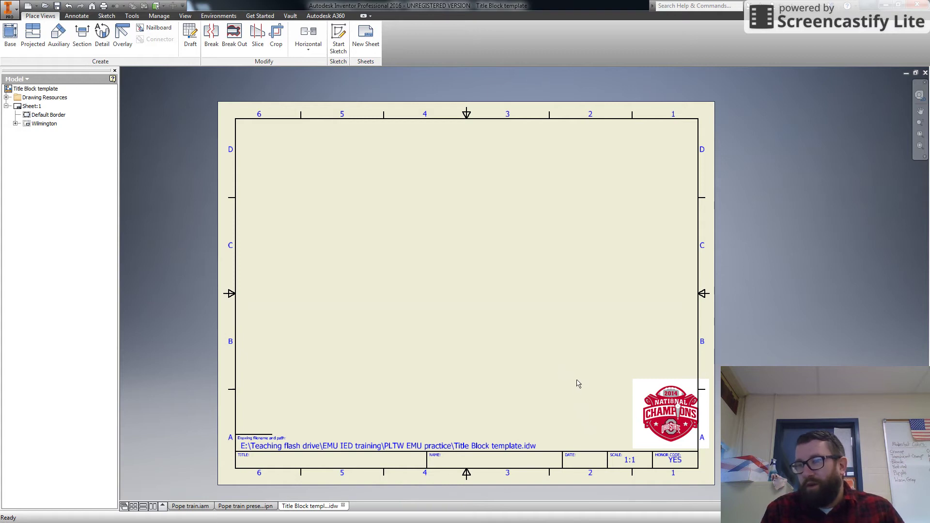
click(10, 35)
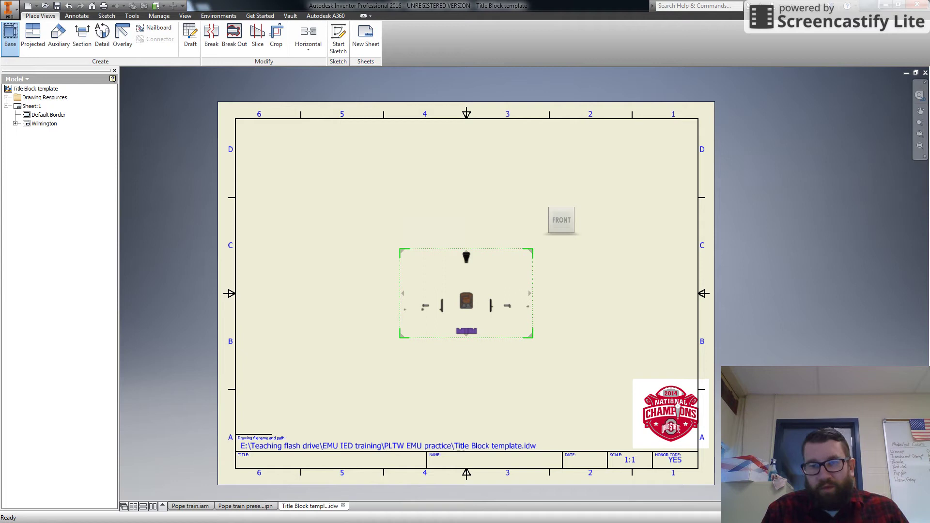
mouse_move(238, 283)
mouse_down()
mouse_move(299, 212)
mouse_move(273, 203)
mouse_up()
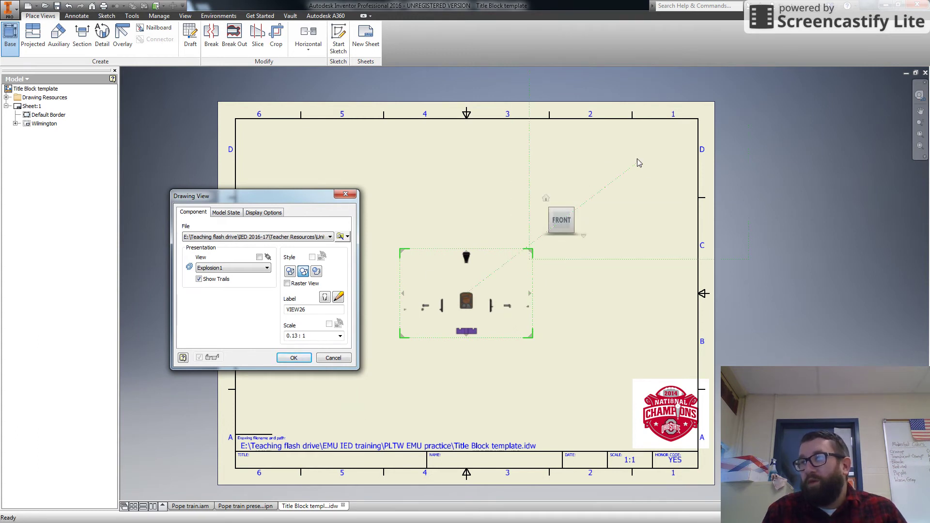
mouse_move(553, 206)
click(547, 197)
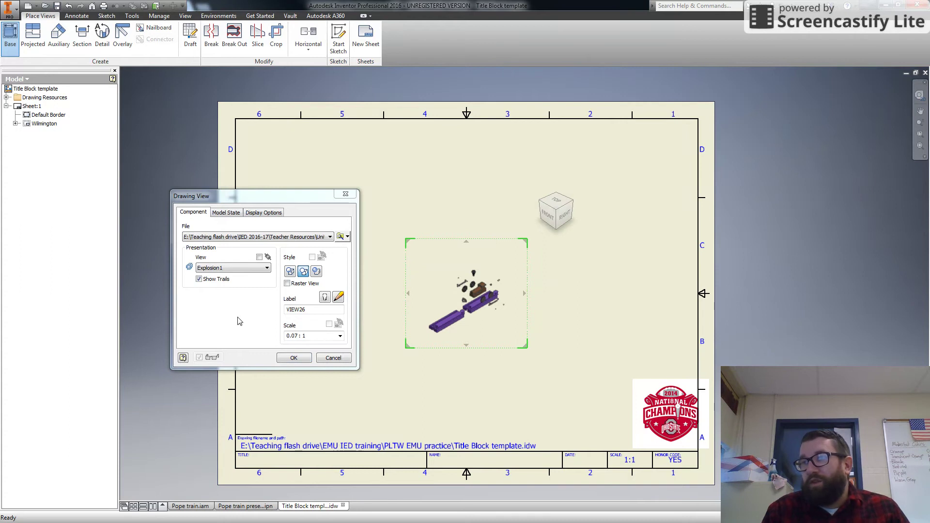
Step: Set the exploded view's scale to 1/3, shift it upward on the sheet clear of the title block, and place it
click(340, 336)
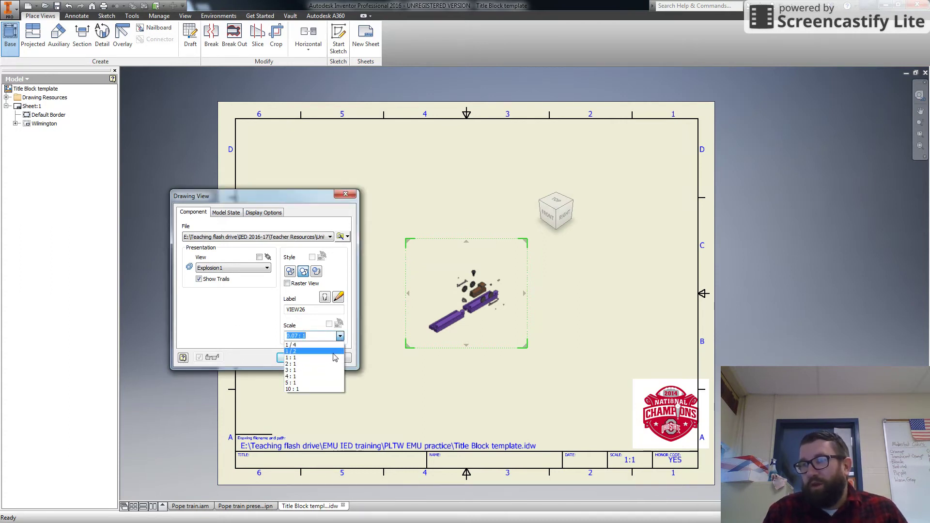
click(337, 345)
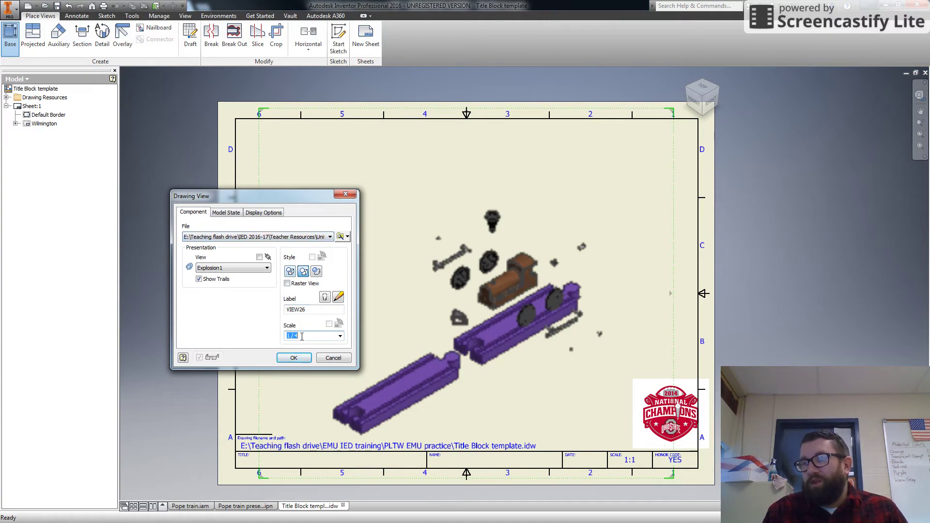
text(3)
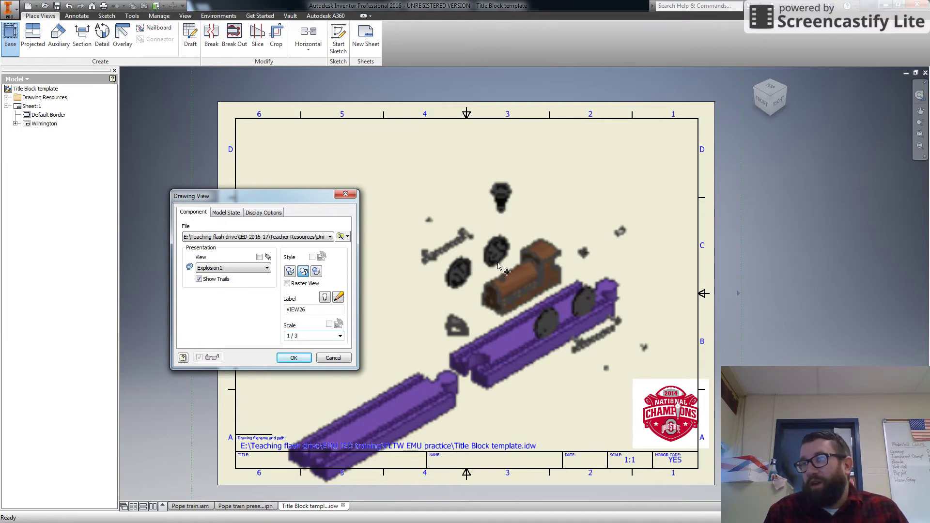
drag(496, 255, 494, 209)
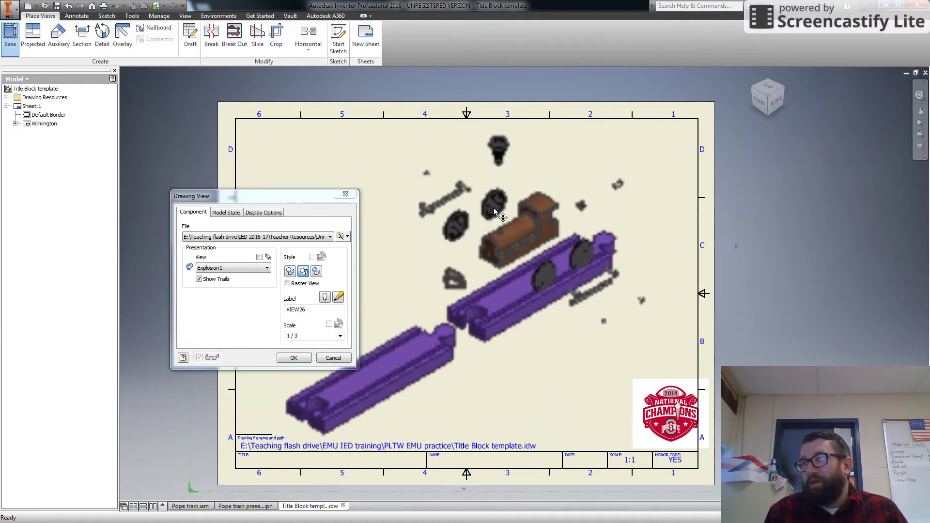
click(294, 359)
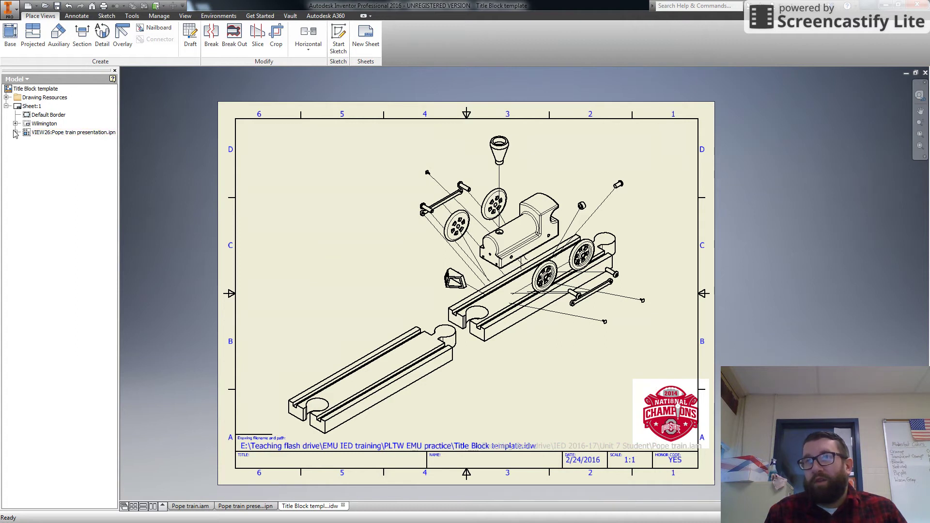
Step: Change the placed exploded train view's style to shaded
click(37, 133)
right_click(37, 133)
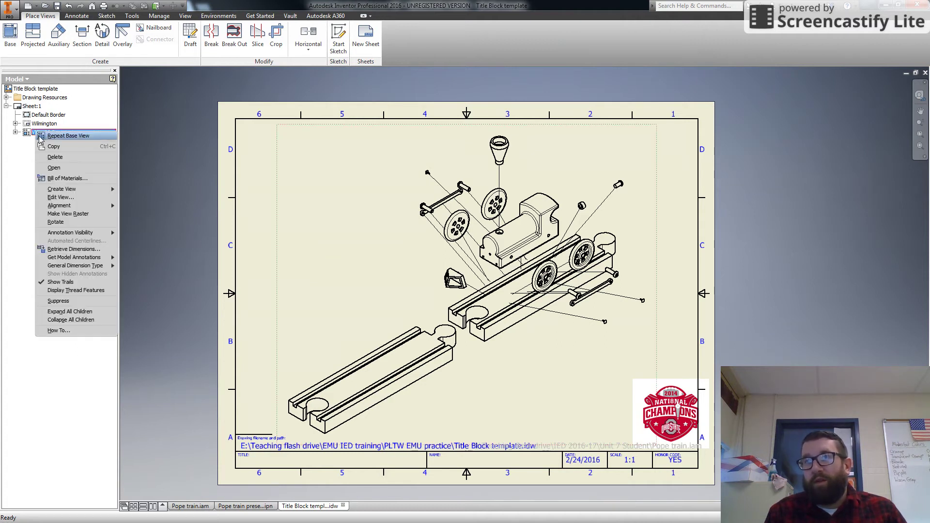
click(53, 198)
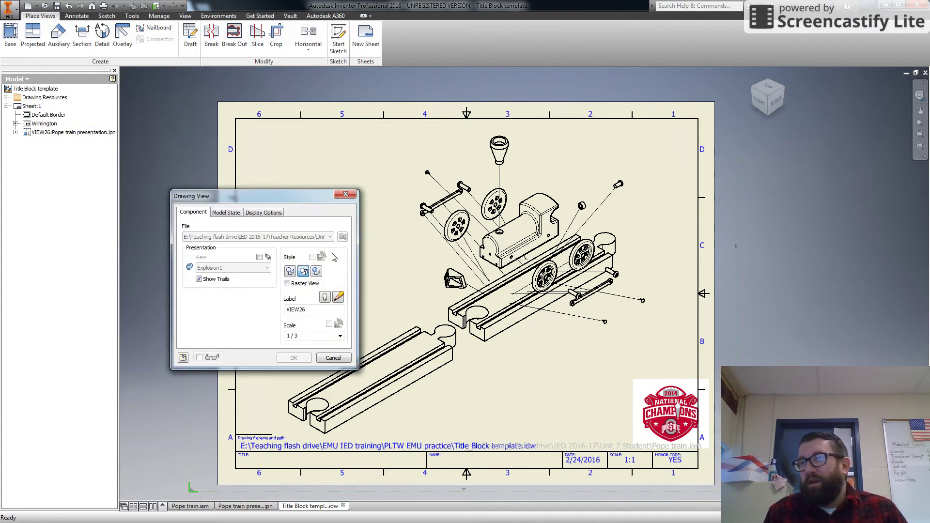
click(316, 272)
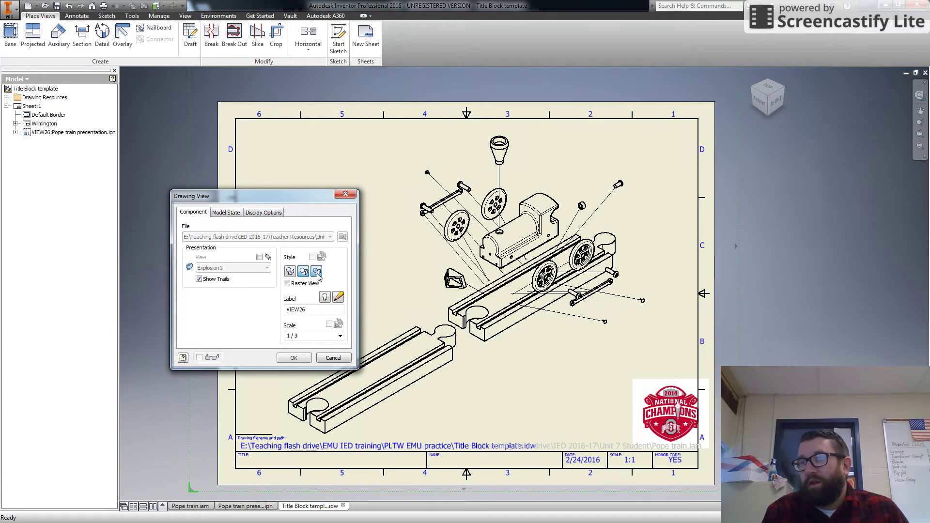
click(293, 359)
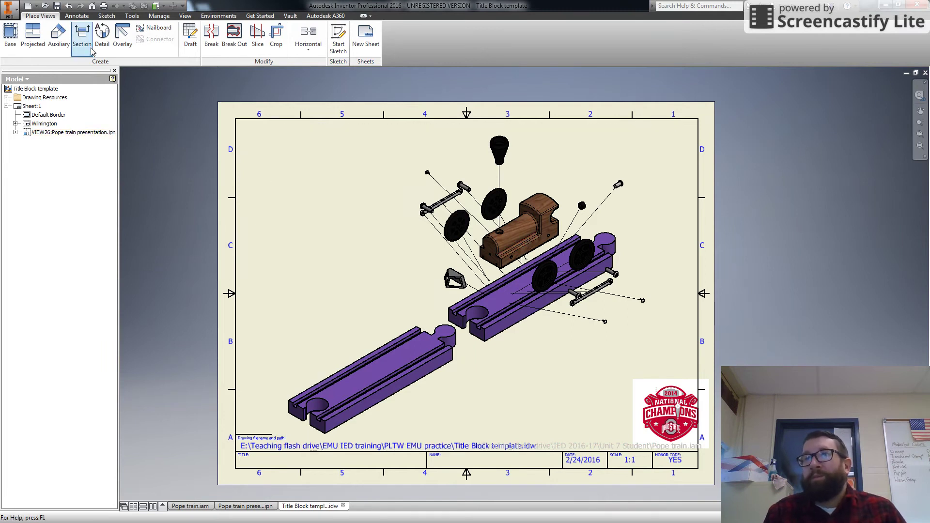
Step: Add a structured, first-level parts list from Pope train.iam to the sheet's upper-left area, enabling the BOM view
click(76, 16)
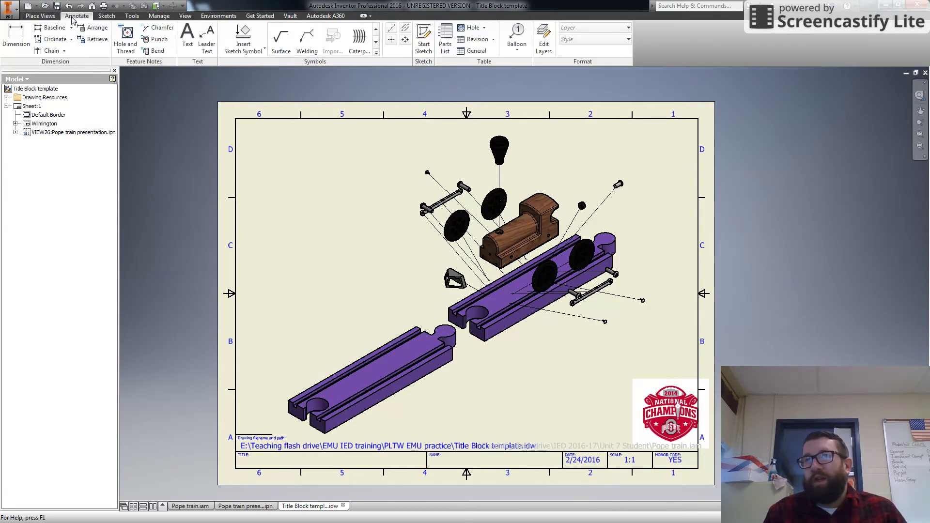
click(445, 39)
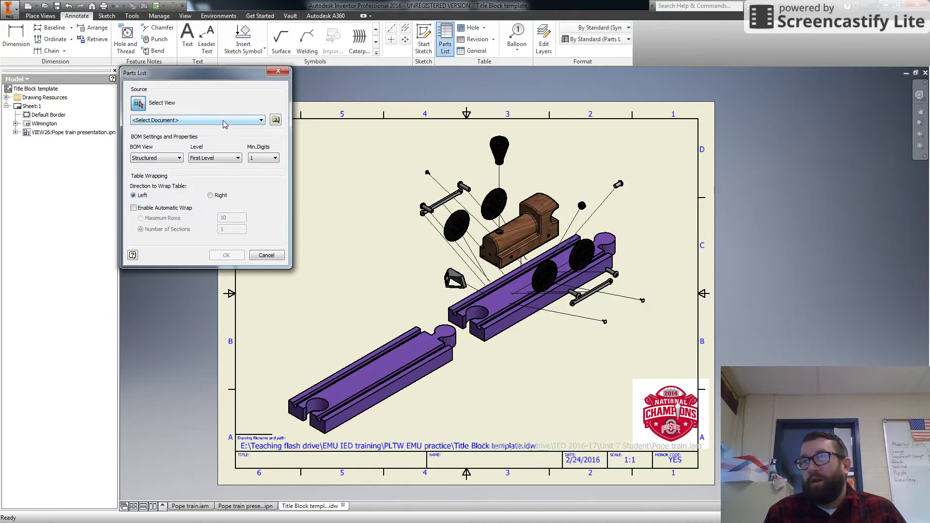
click(225, 121)
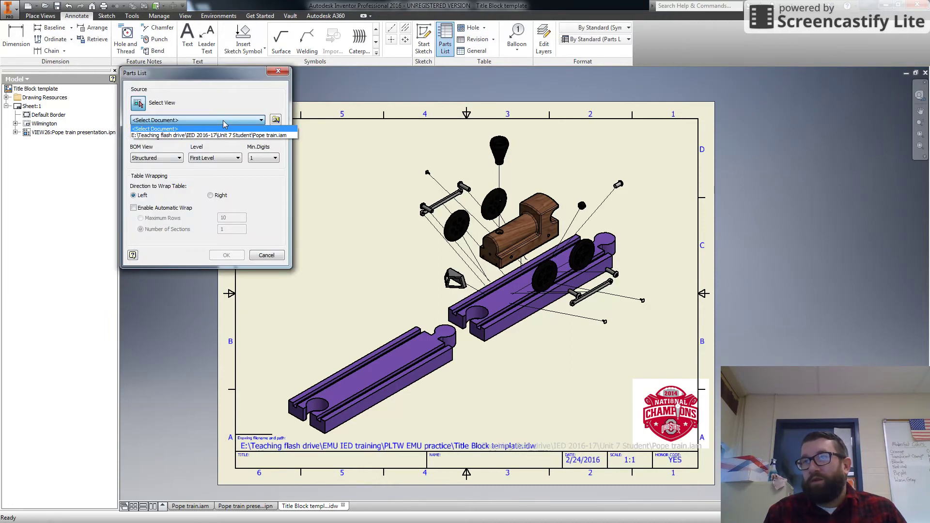
click(201, 135)
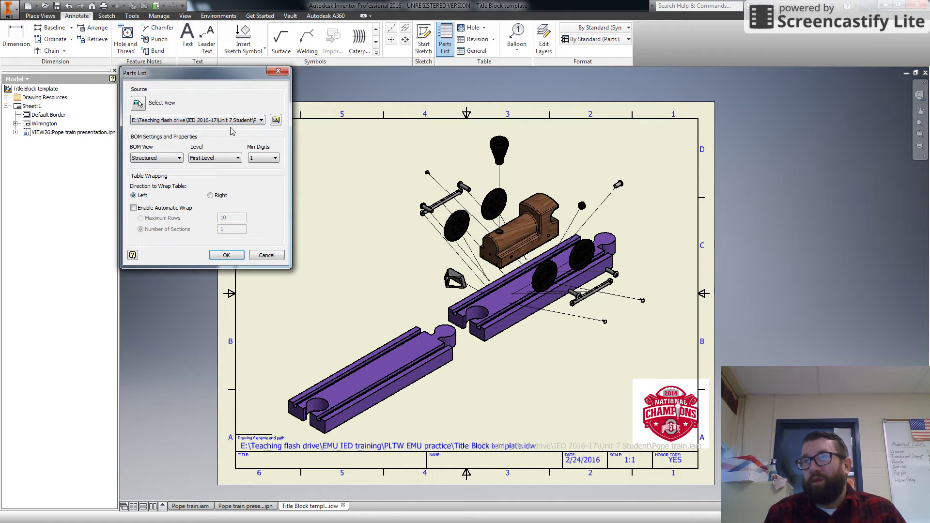
click(226, 255)
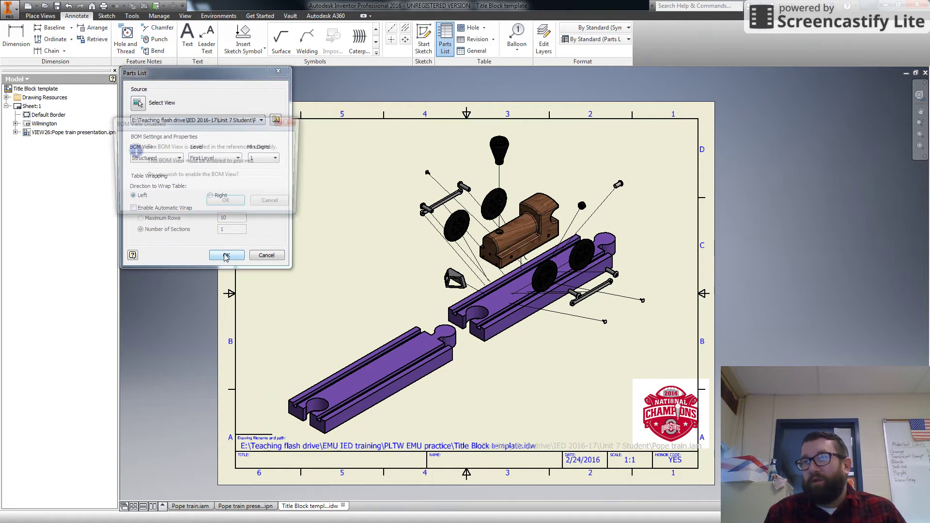
click(227, 204)
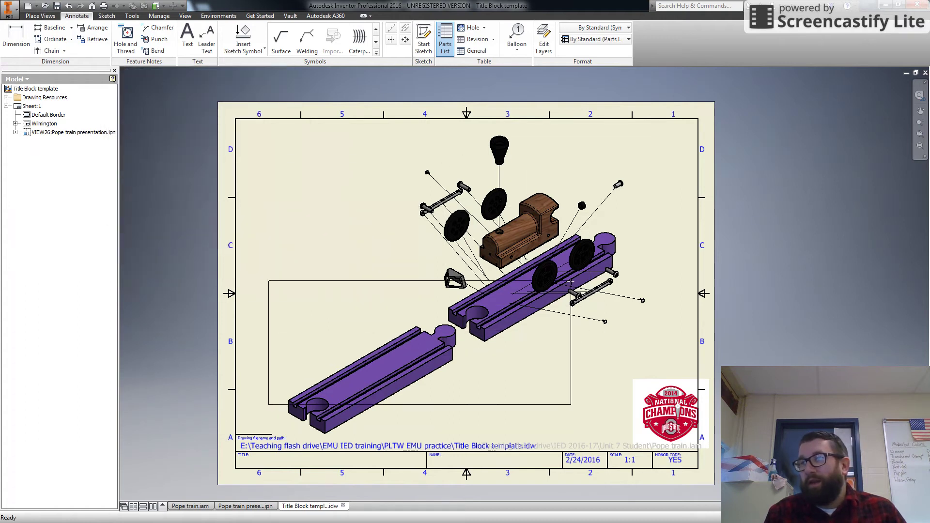
click(550, 134)
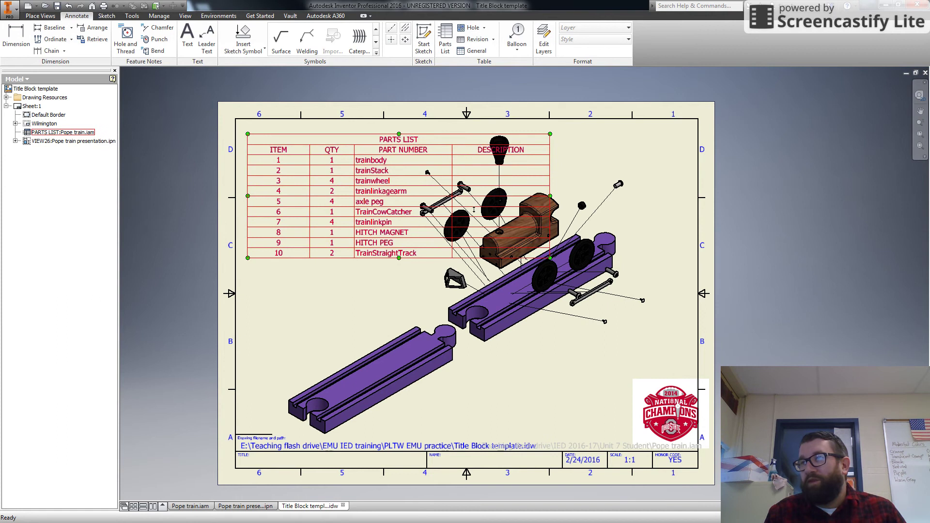
click(32, 106)
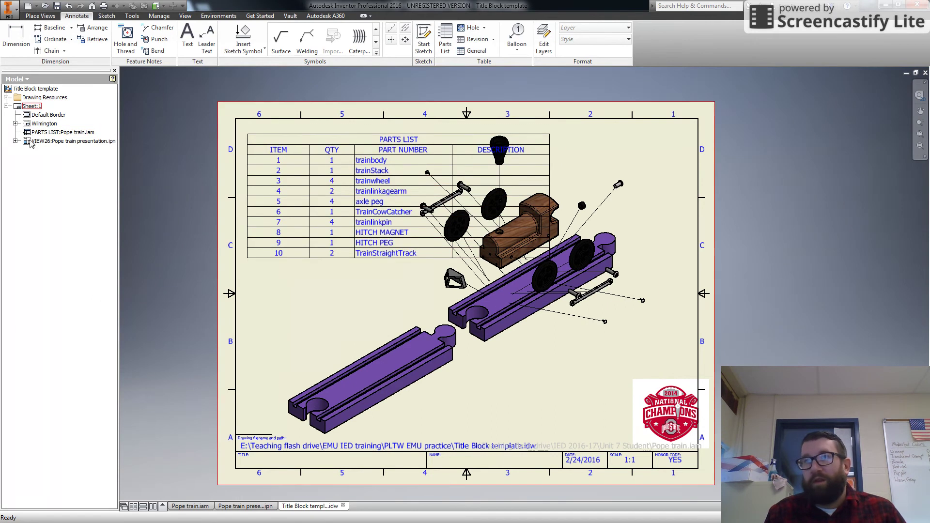
click(41, 134)
right_click(43, 137)
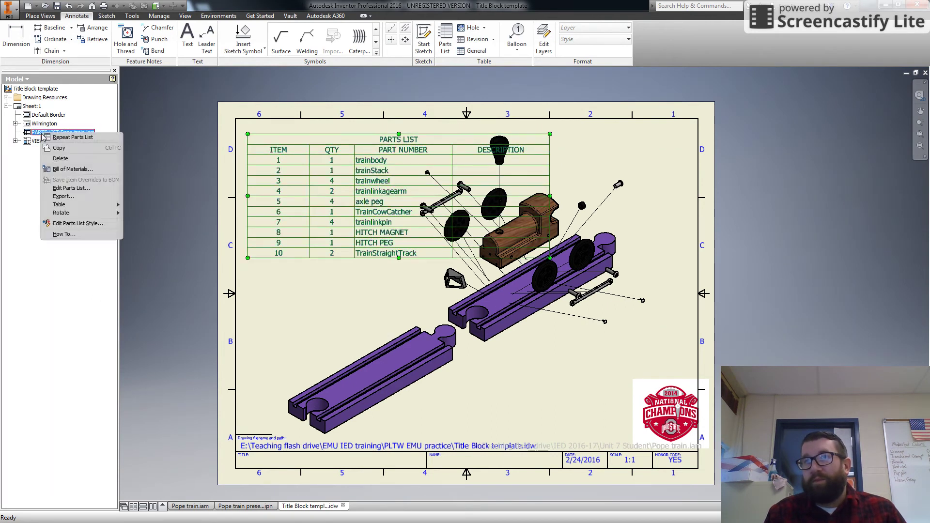
click(15, 180)
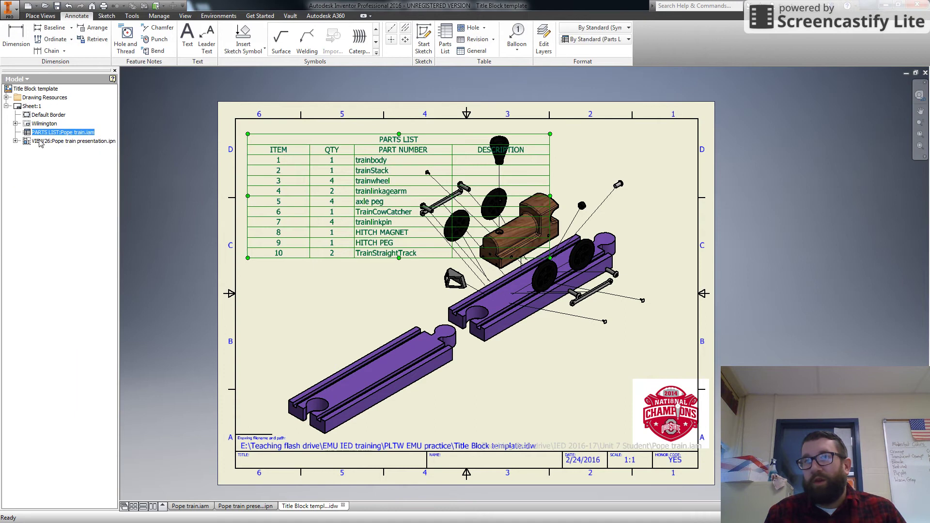
Step: Edit the exploded train view and move it toward the sheet's right border, away from the parts list
right_click(38, 140)
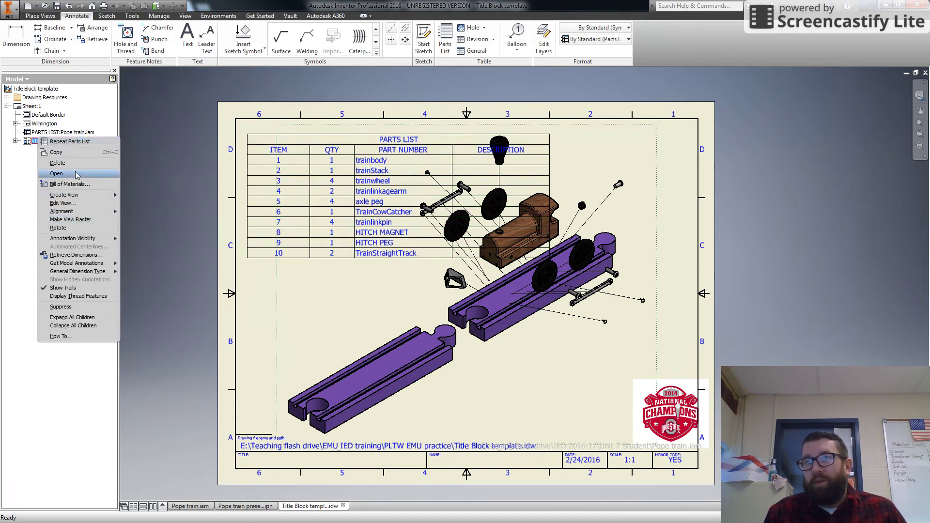
click(67, 204)
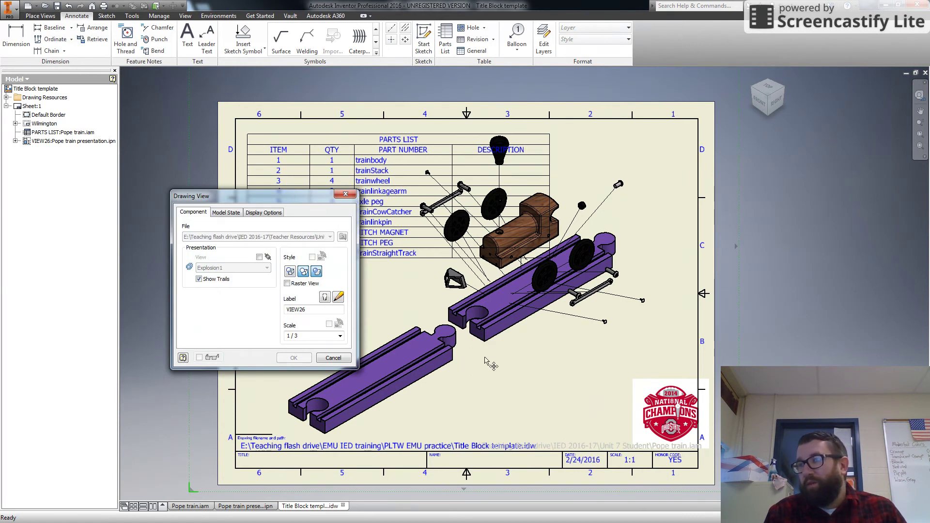
mouse_move(481, 354)
mouse_down()
mouse_move(493, 362)
mouse_move(532, 333)
mouse_up()
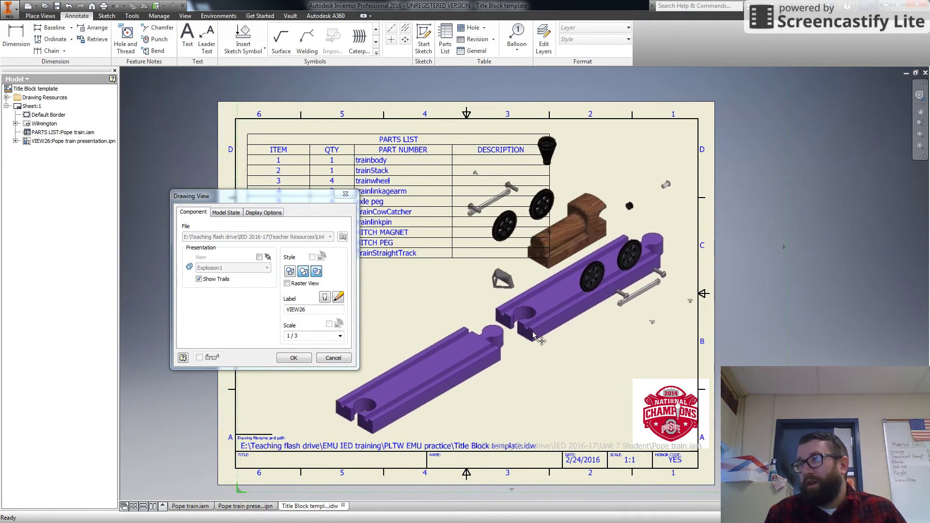
click(293, 358)
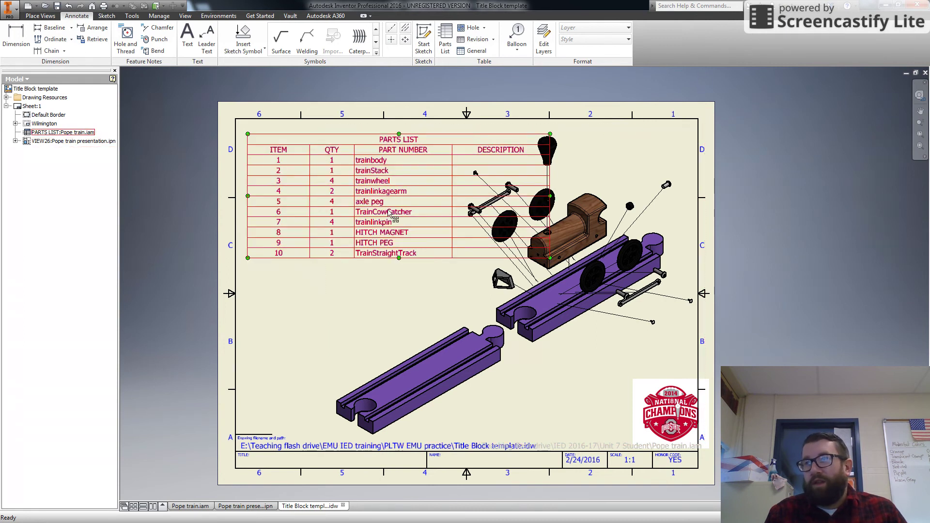
Step: Open the Pope train parts list for editing
click(42, 135)
click(45, 137)
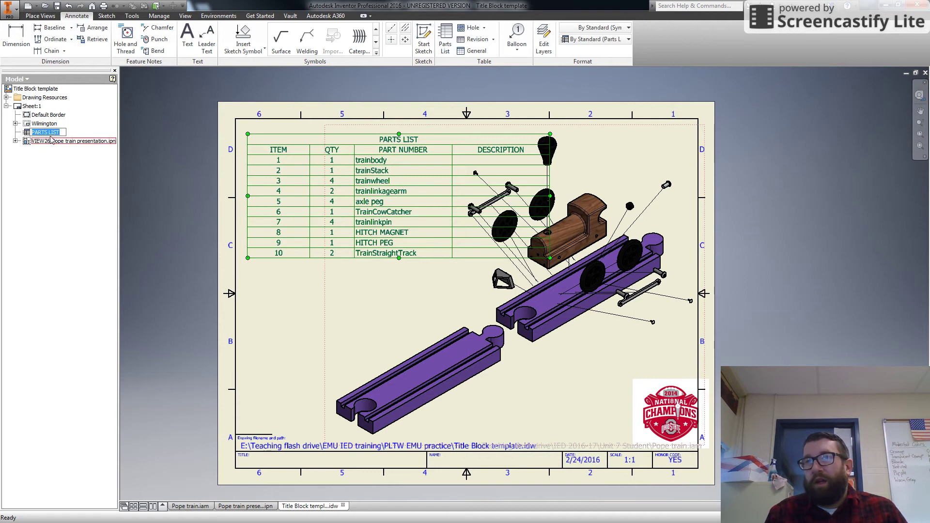
right_click(50, 134)
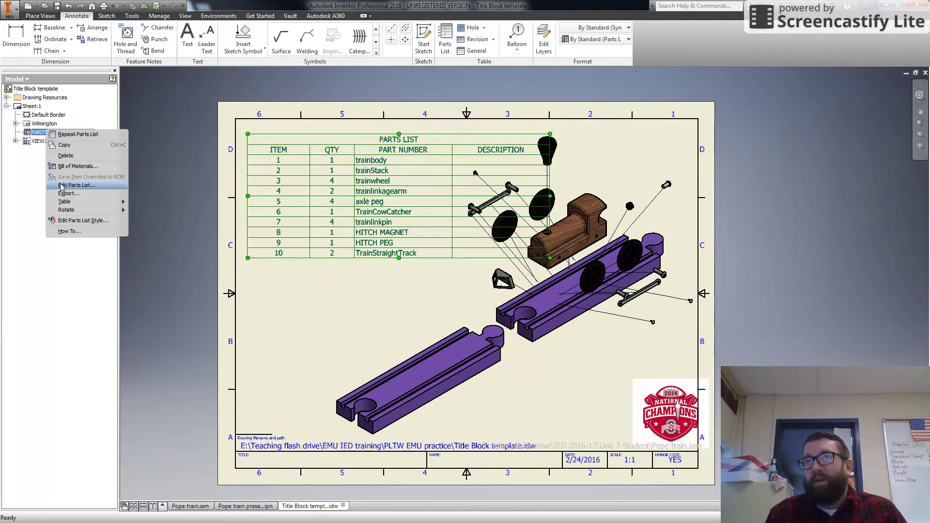
click(77, 185)
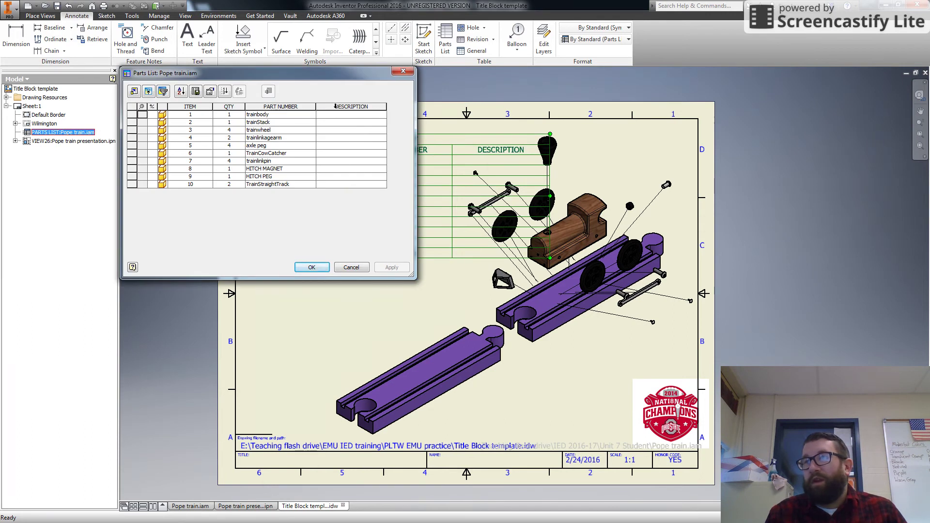
click(335, 106)
right_click(337, 108)
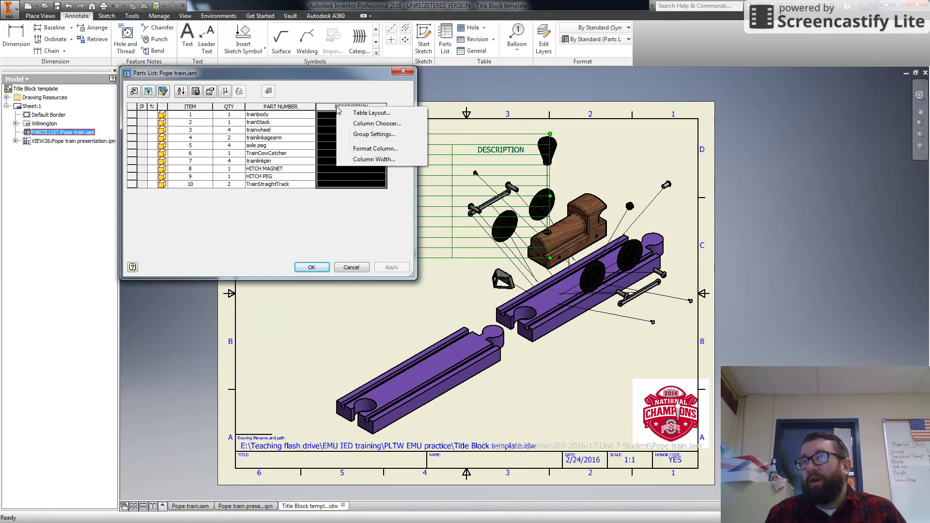
click(329, 229)
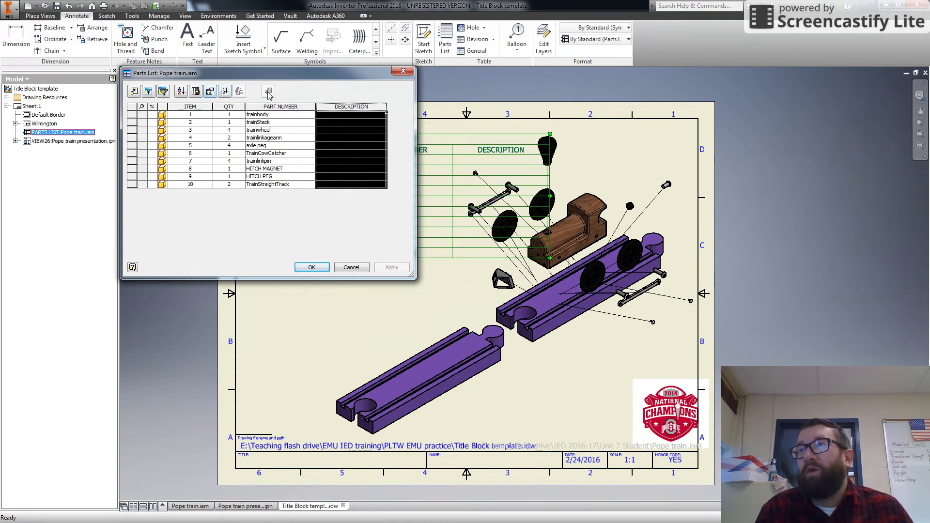
click(210, 93)
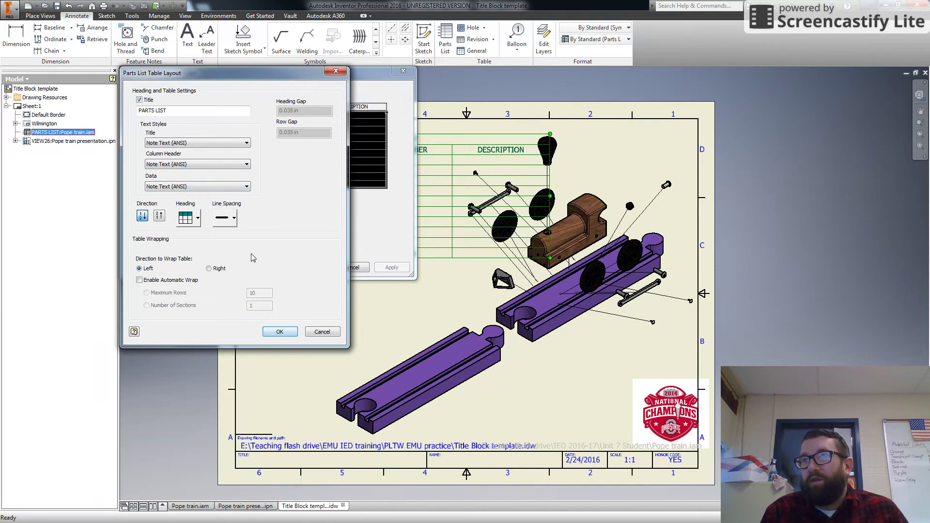
click(280, 332)
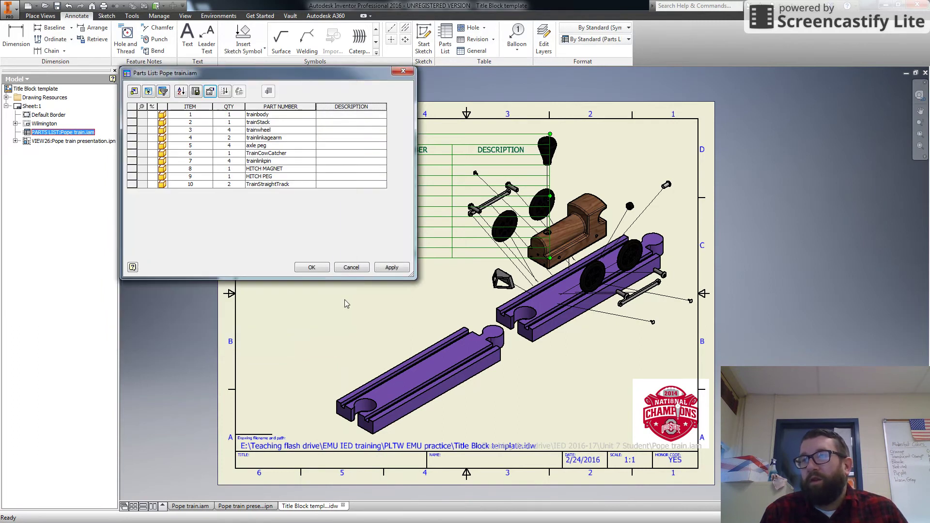
Step: Remove the DESCRIPTION column from the Pope train parts list and apply the edit
click(134, 92)
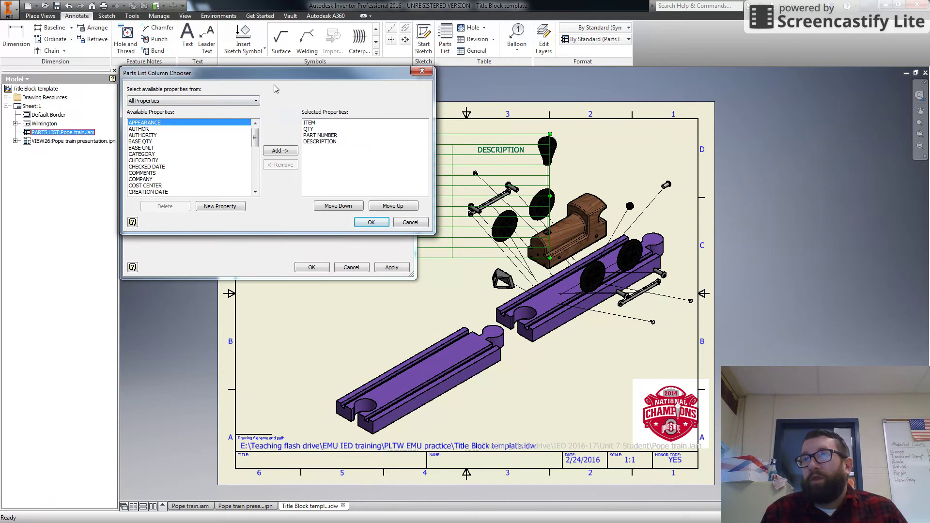
click(315, 142)
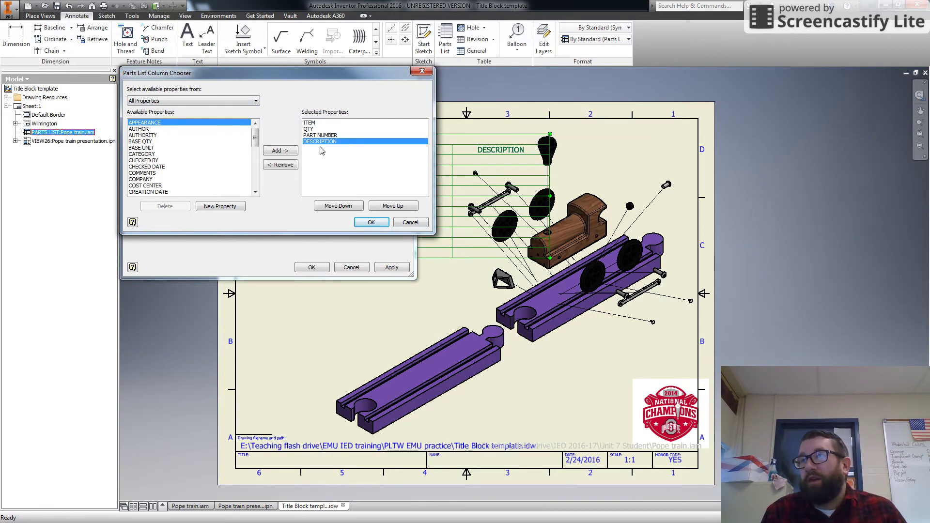
click(275, 166)
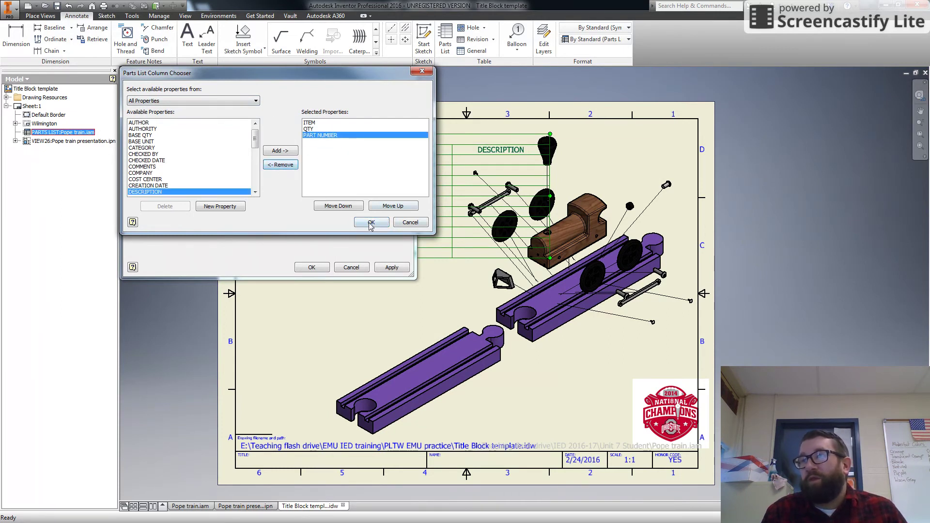
click(370, 223)
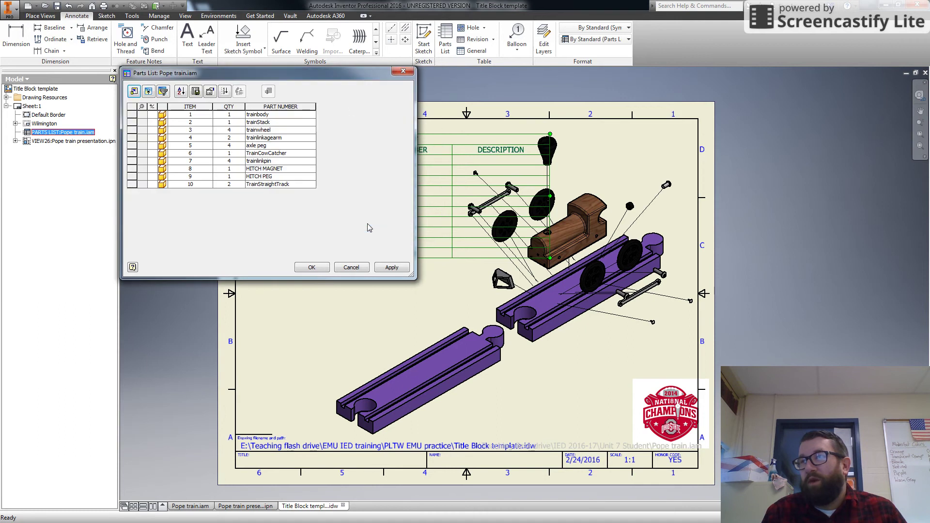
click(312, 268)
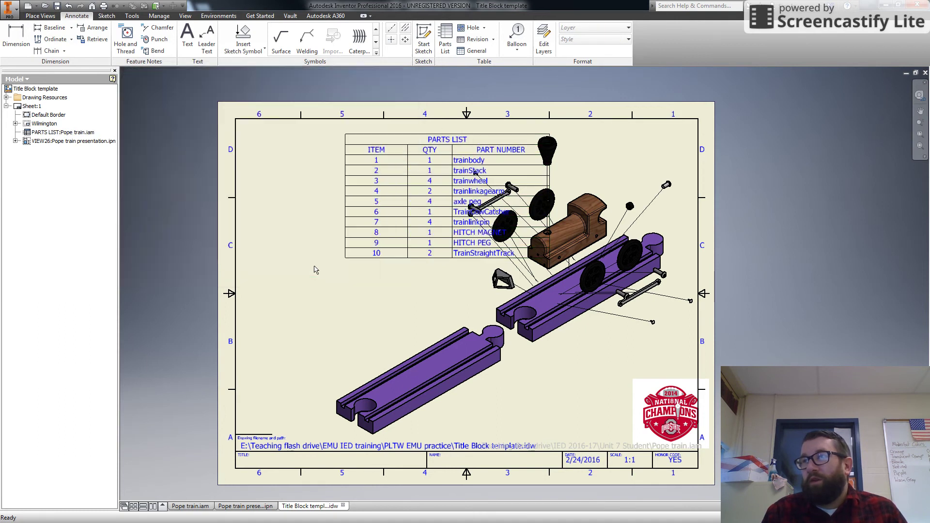
Step: Move the exploded train view slightly toward the sheet's left side and nudge the parts list's top edge up
click(474, 136)
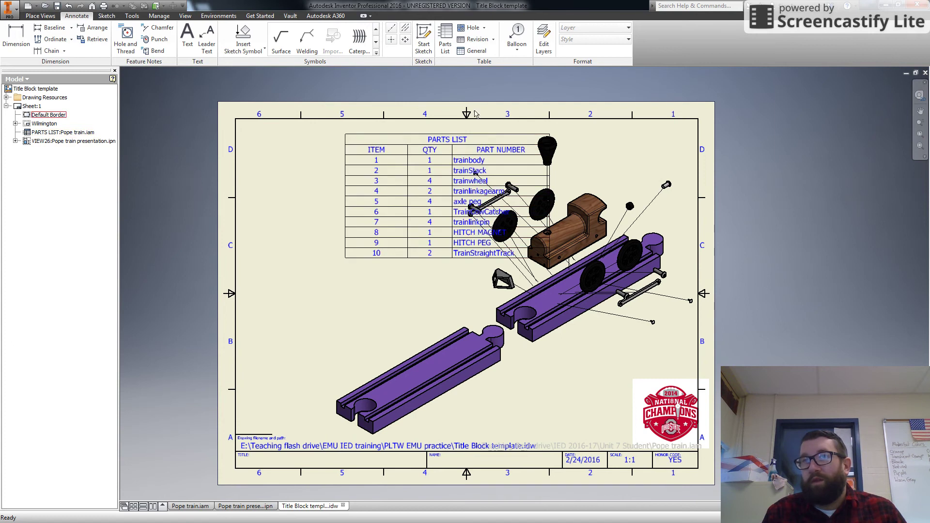
click(523, 130)
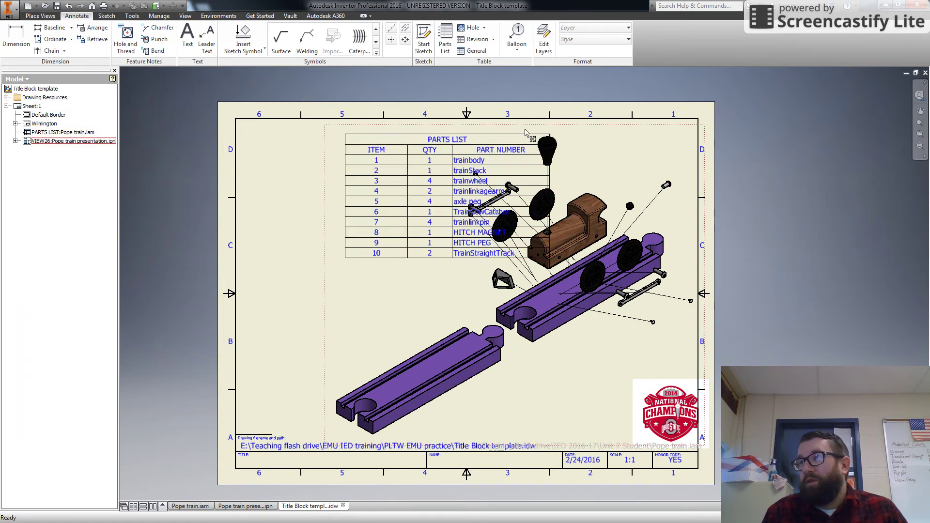
drag(433, 125, 494, 127)
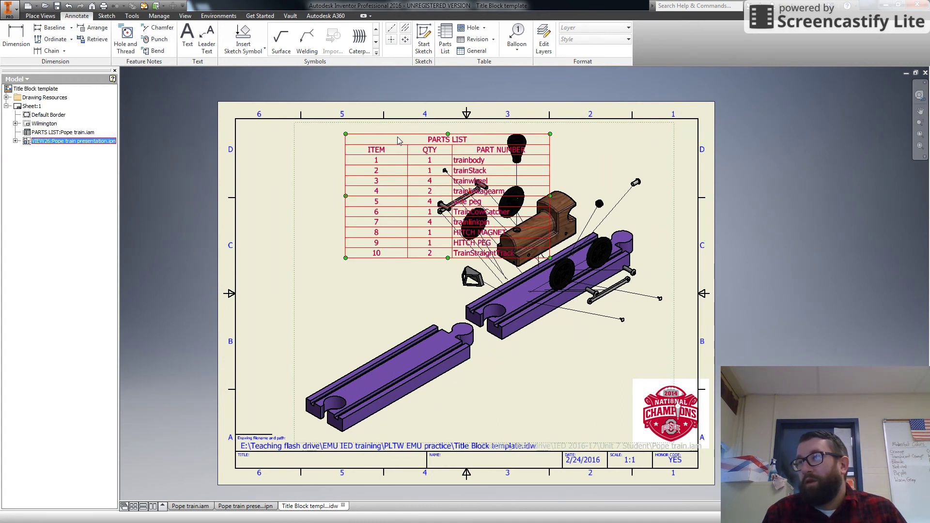
drag(397, 136, 397, 135)
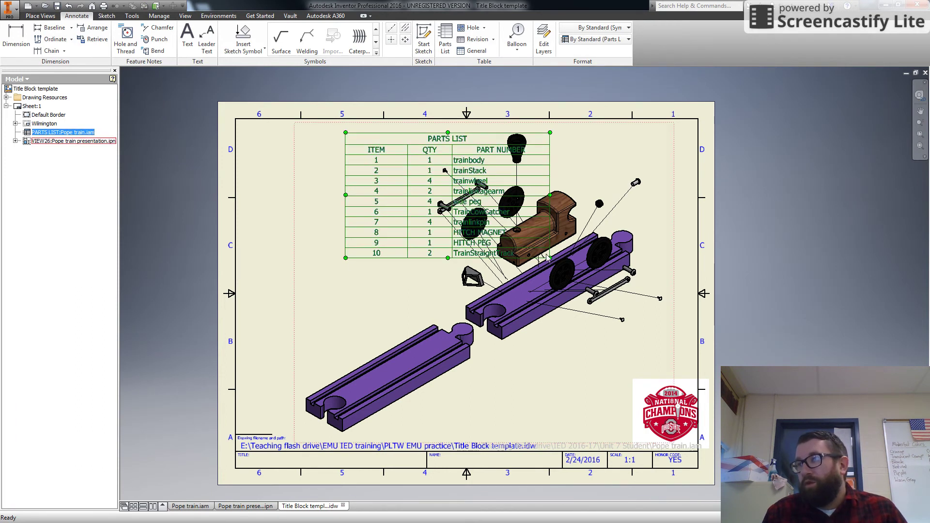
click(48, 141)
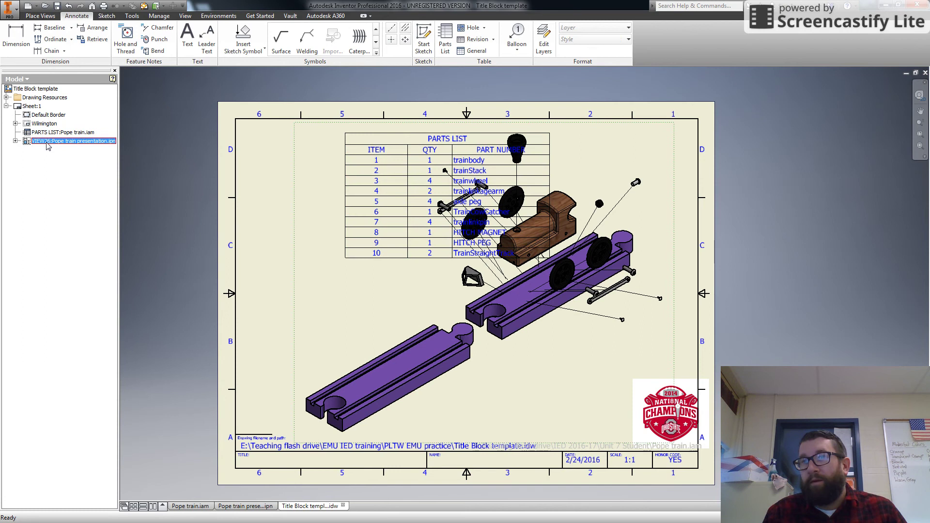
right_click(49, 141)
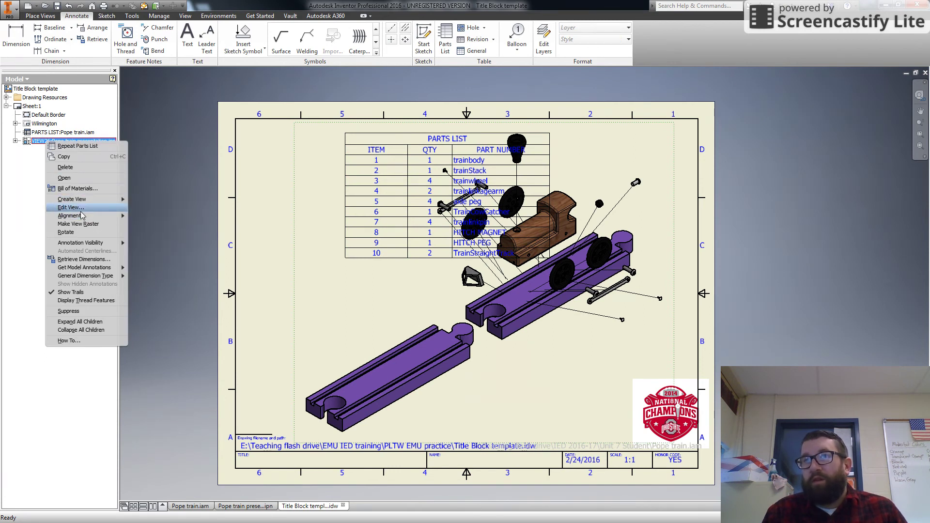
click(56, 132)
click(56, 132)
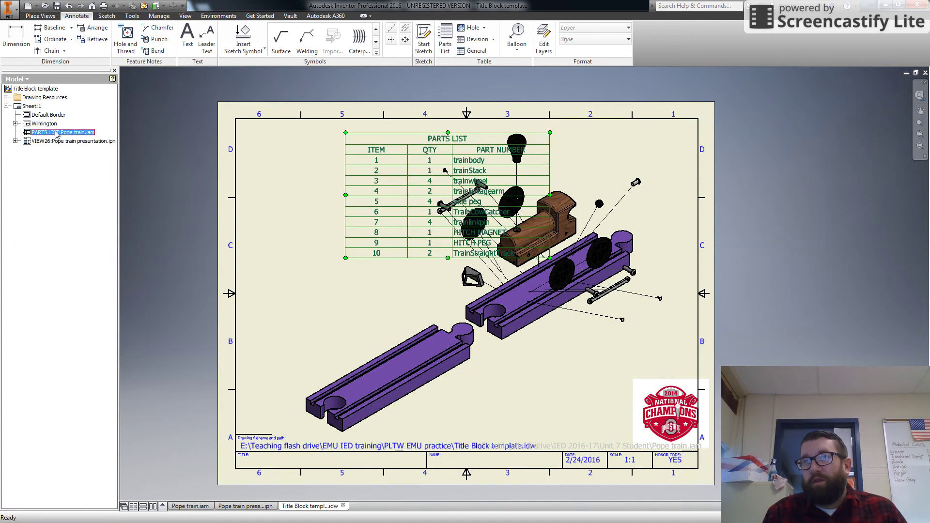
right_click(56, 132)
click(78, 187)
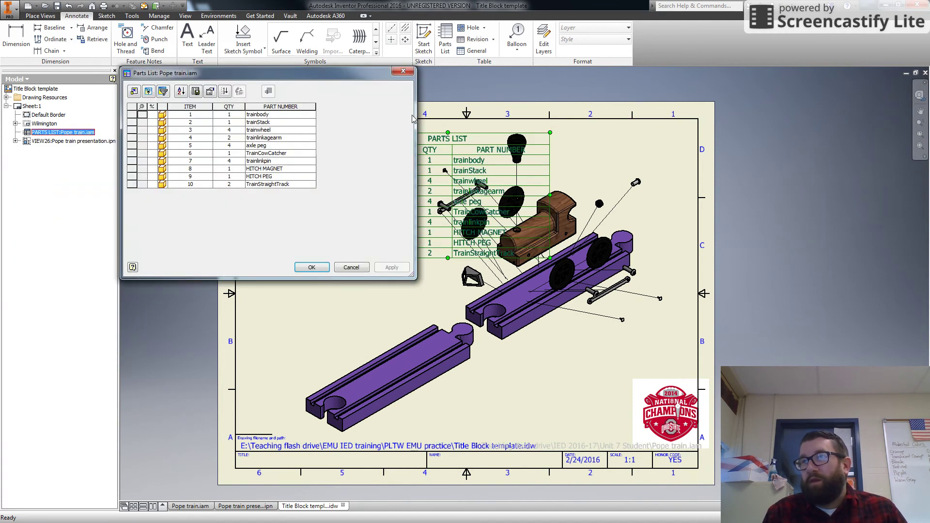
click(311, 268)
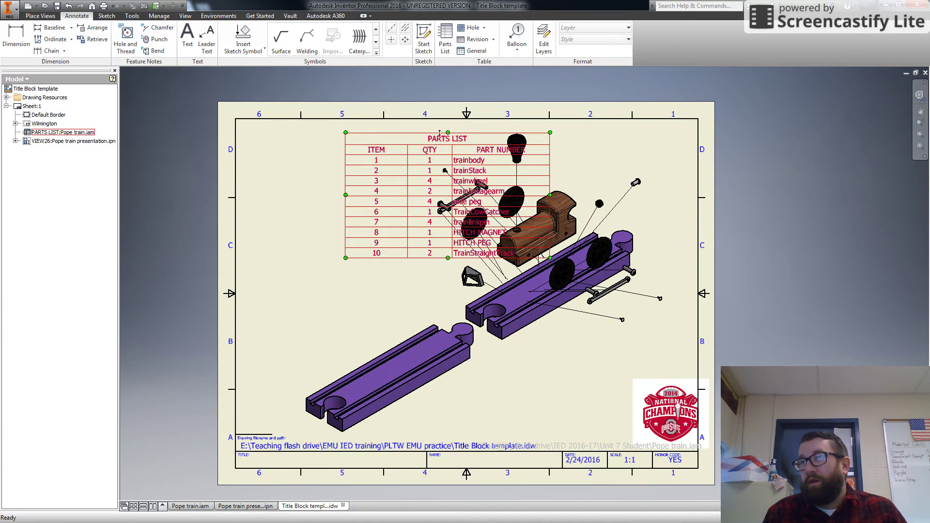
Step: Move the parts list into the sheet's upper-left corner, inside the border and clear of the train body
drag(437, 141, 368, 141)
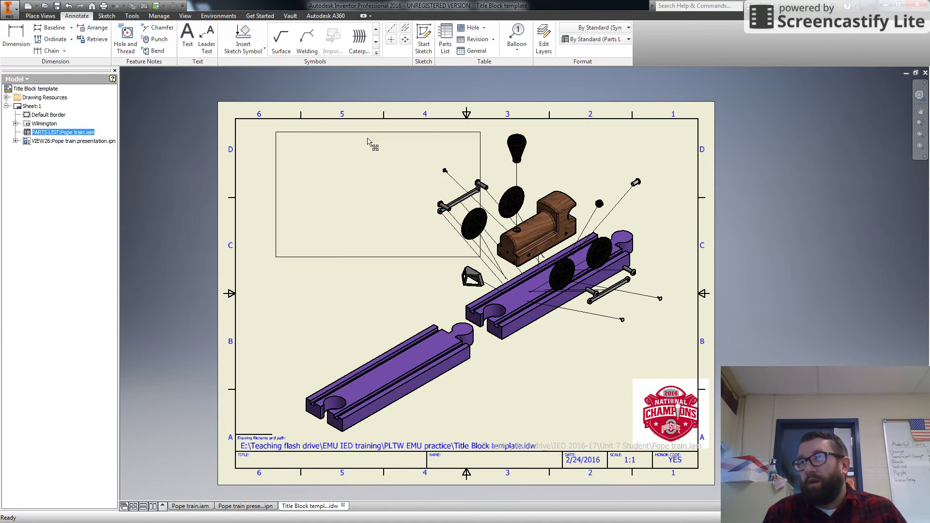
click(338, 147)
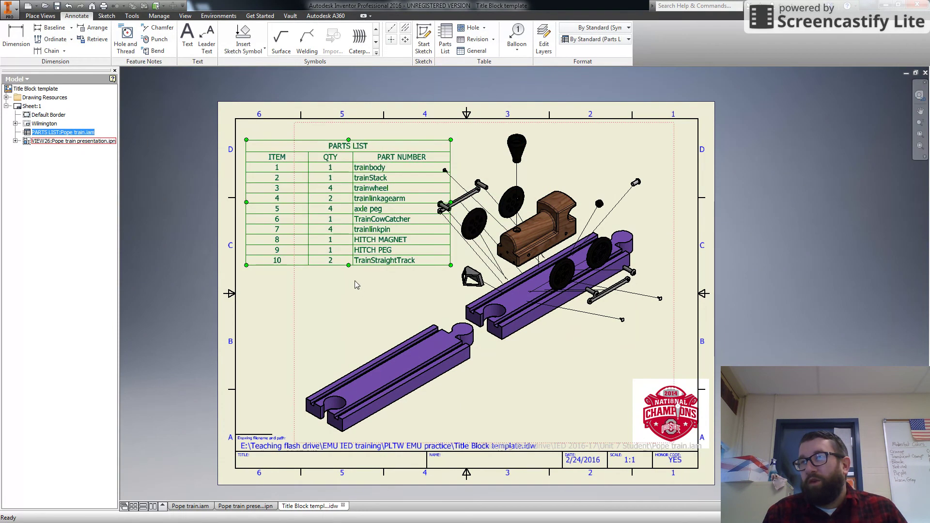
click(343, 293)
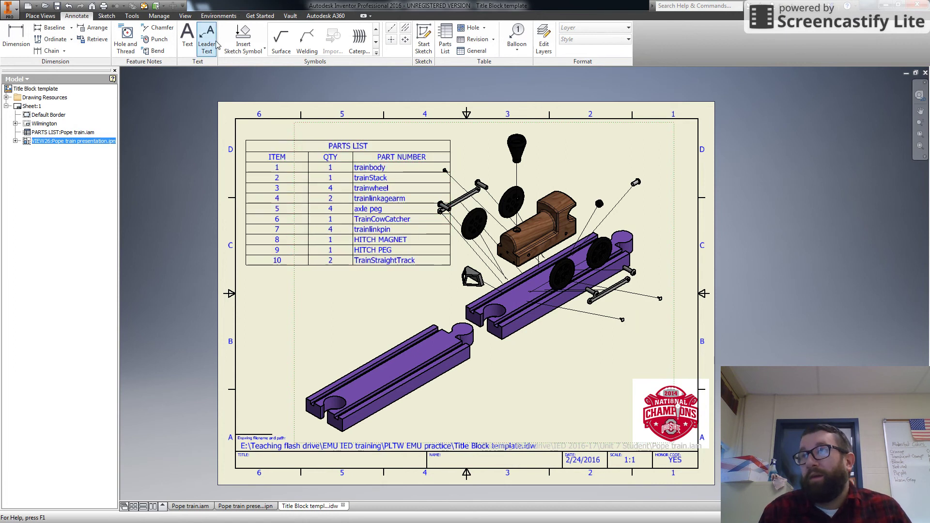
Step: Add balloons above the exploded view for the trainbody, the trainStack and the HITCH PEG
click(517, 37)
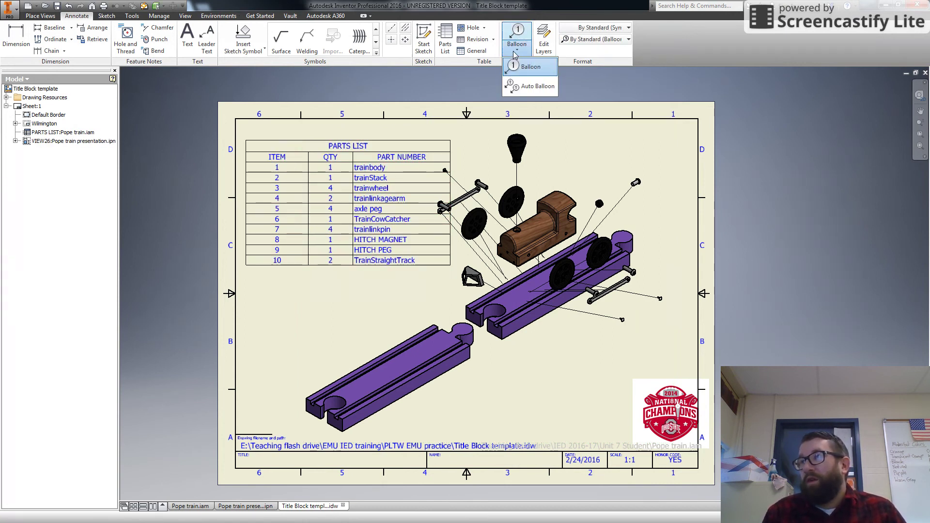
click(558, 221)
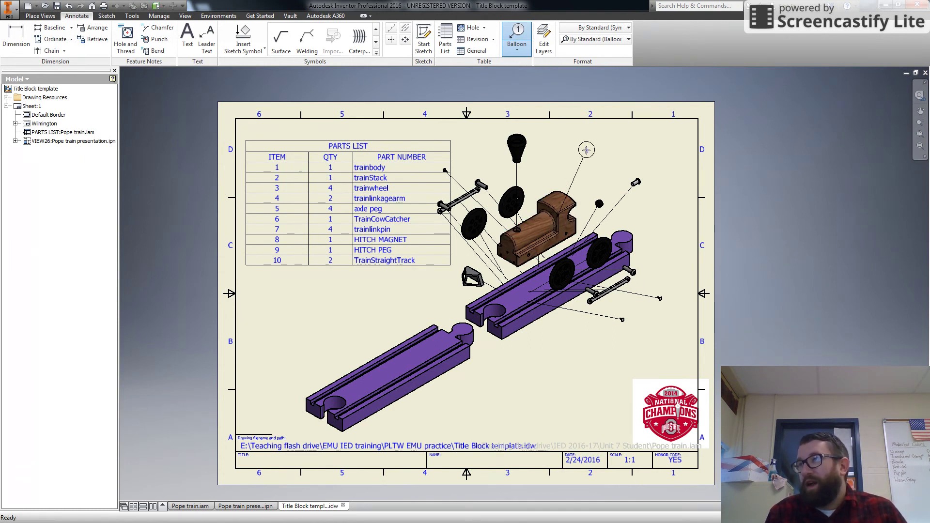
double_click(585, 145)
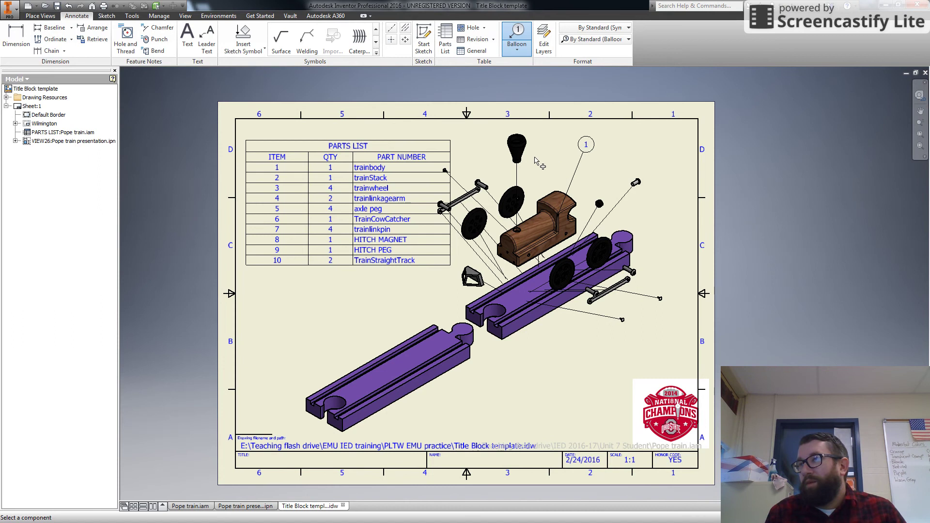
click(518, 149)
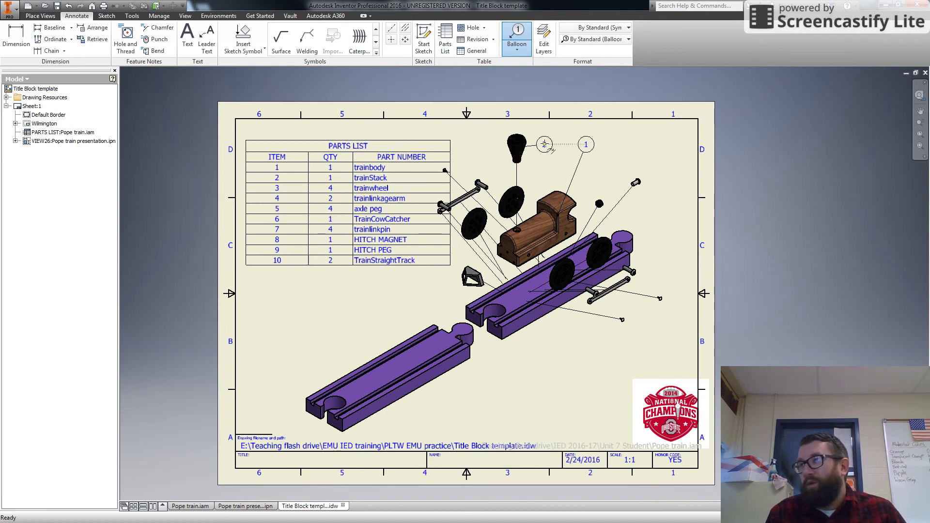
double_click(548, 137)
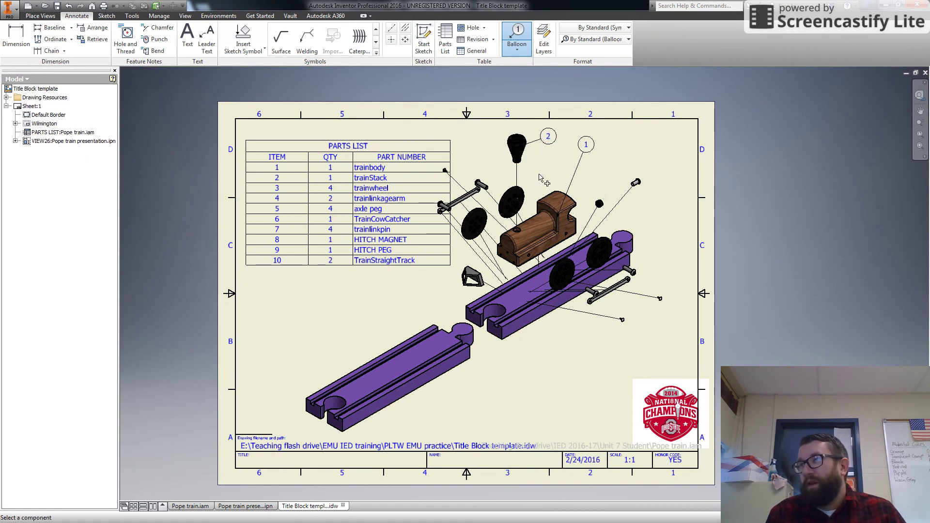
click(636, 183)
double_click(656, 151)
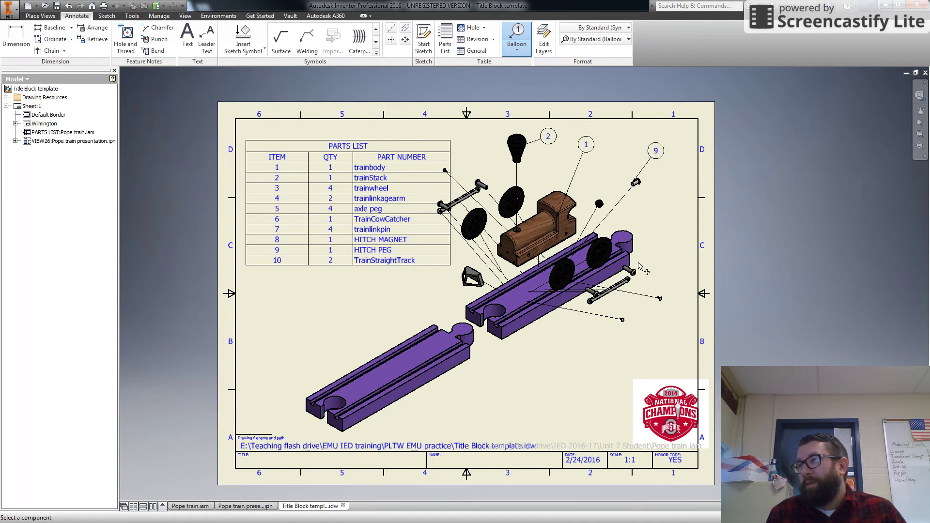
Step: Add balloons along the exploded view's right side for the TrainStraightTrack, an axle peg and a trainlinkpin
click(628, 240)
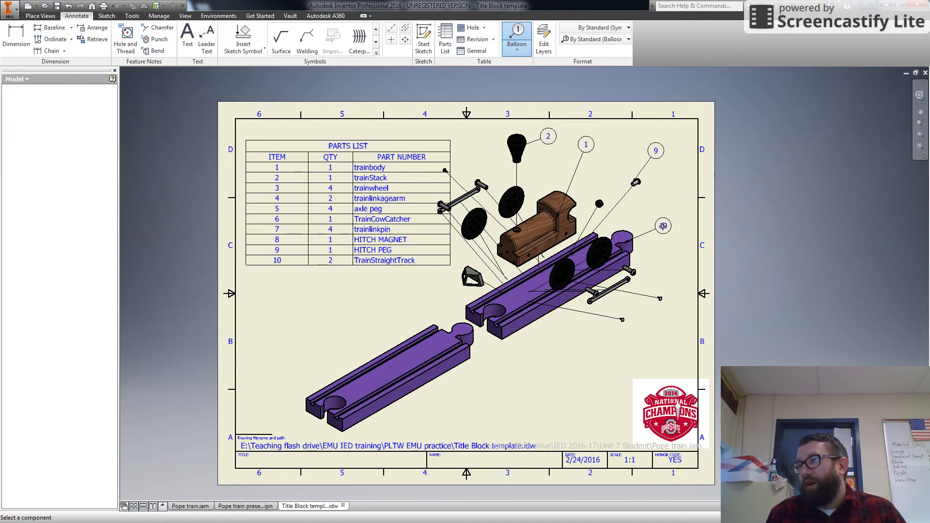
double_click(663, 226)
click(631, 270)
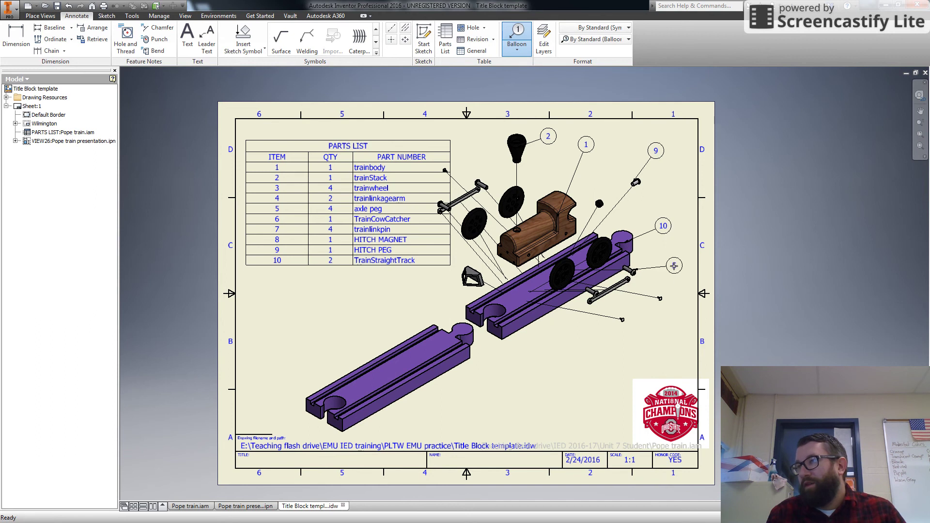
double_click(676, 266)
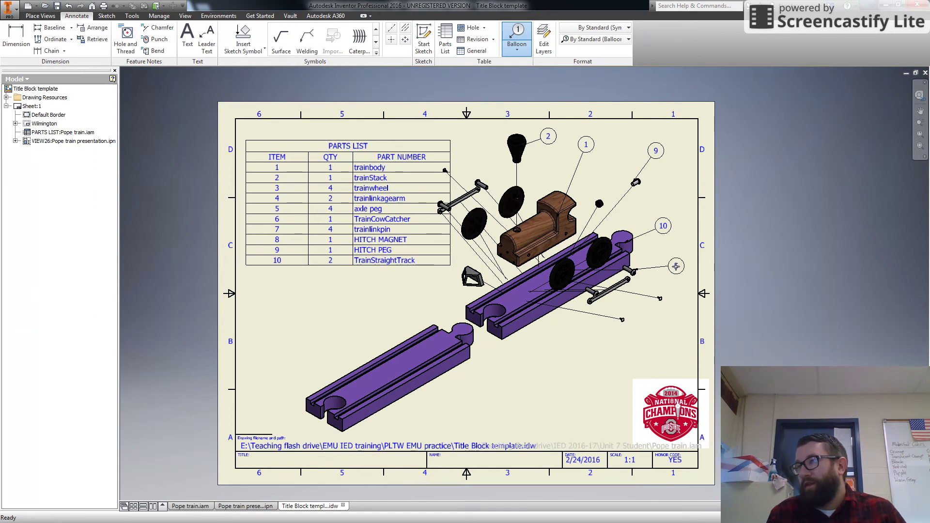
click(660, 299)
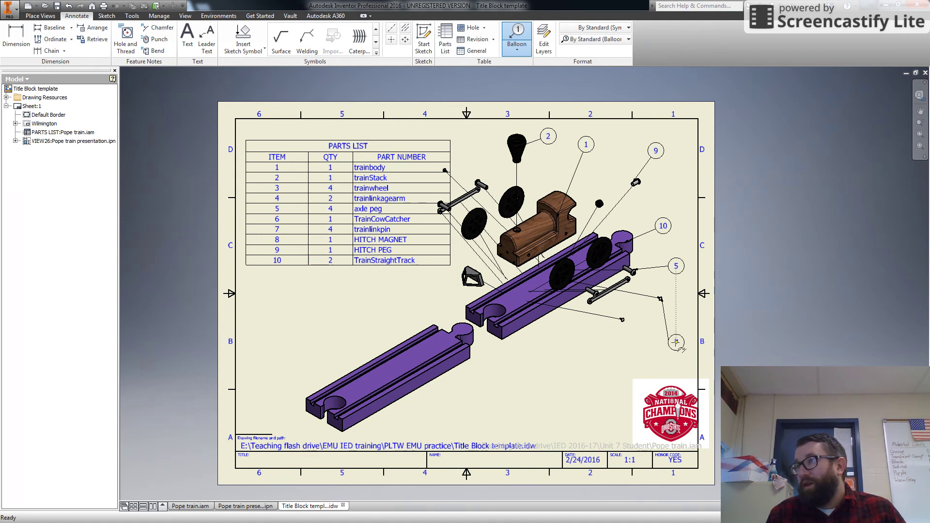
double_click(671, 344)
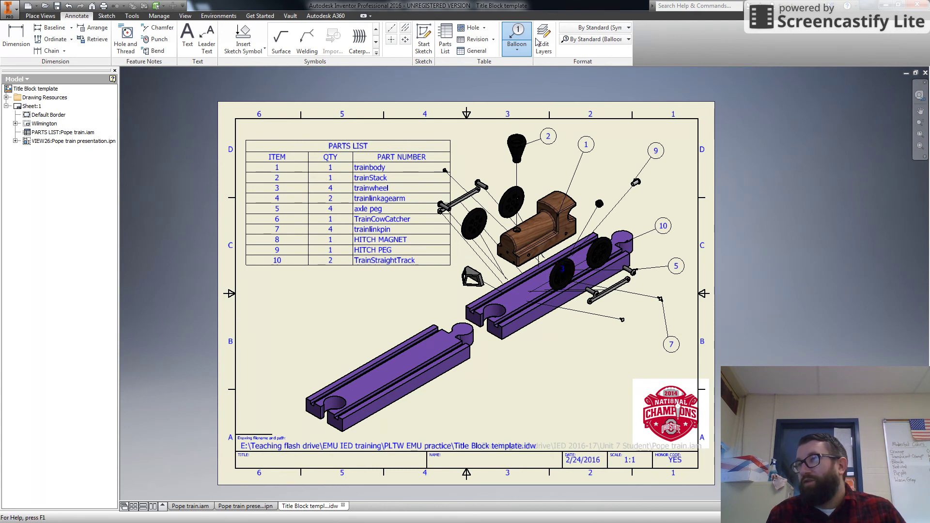
Step: Add a balloon for the front trainwheel, placing it below the track
click(517, 50)
click(527, 67)
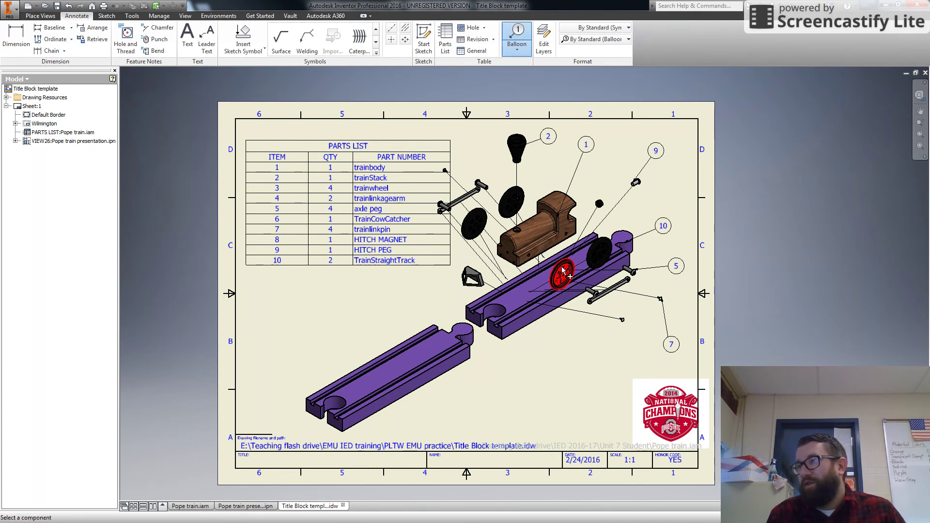
click(562, 275)
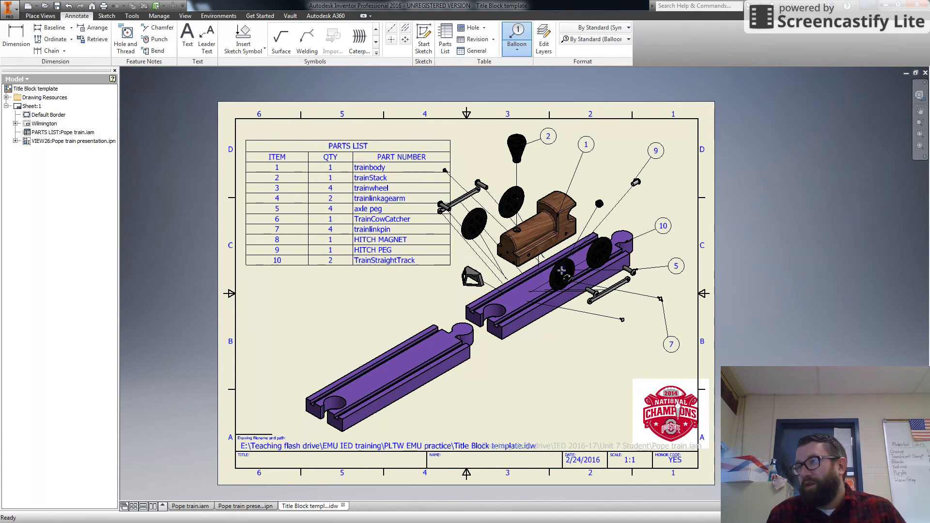
click(582, 355)
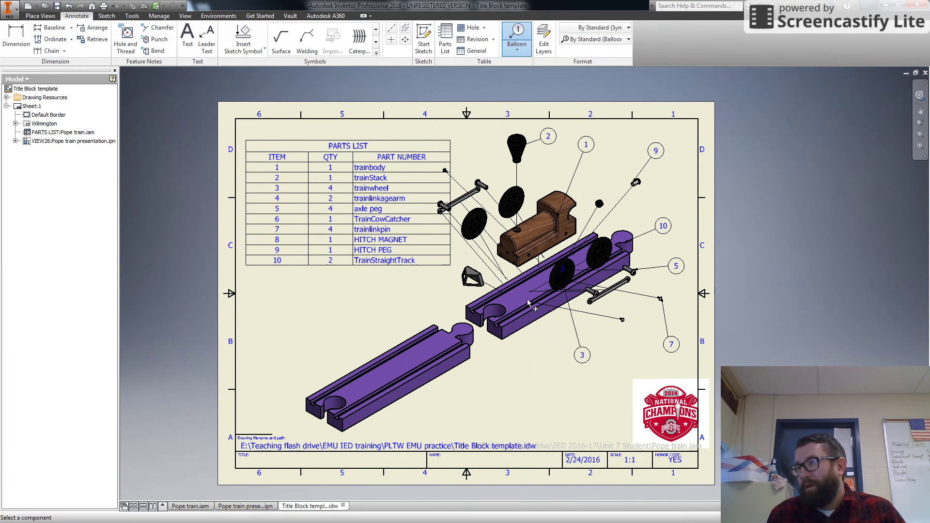
Step: Add balloons for the TrainCowCatcher, placed beside it, and for the front trainlinkagearm, placed below the track
click(472, 280)
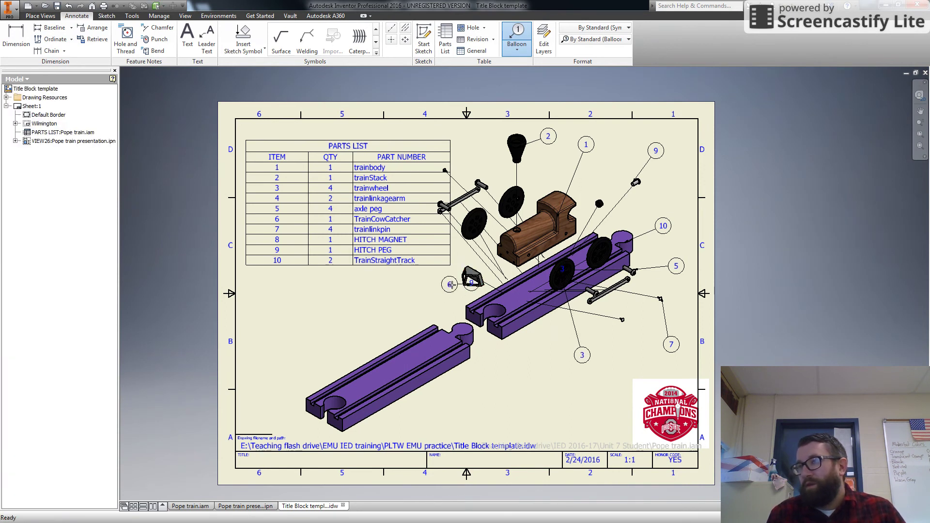
click(414, 290)
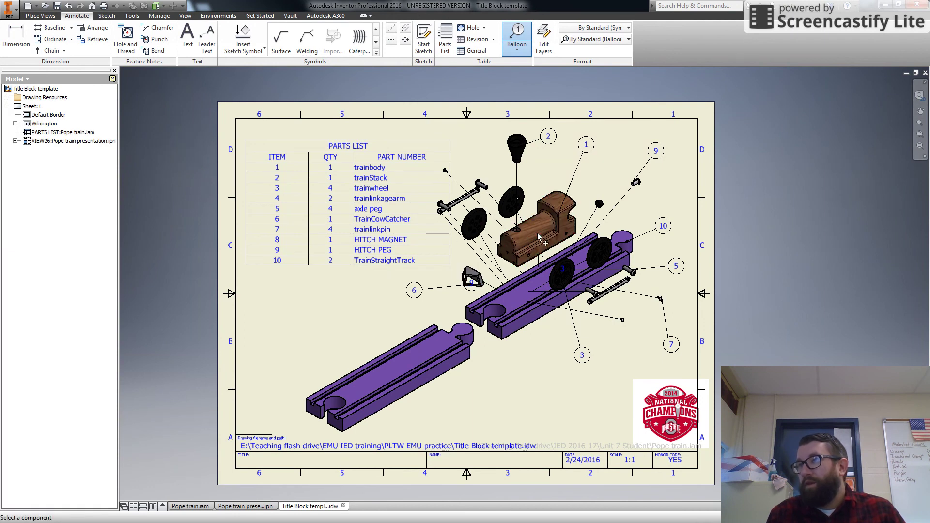
click(611, 290)
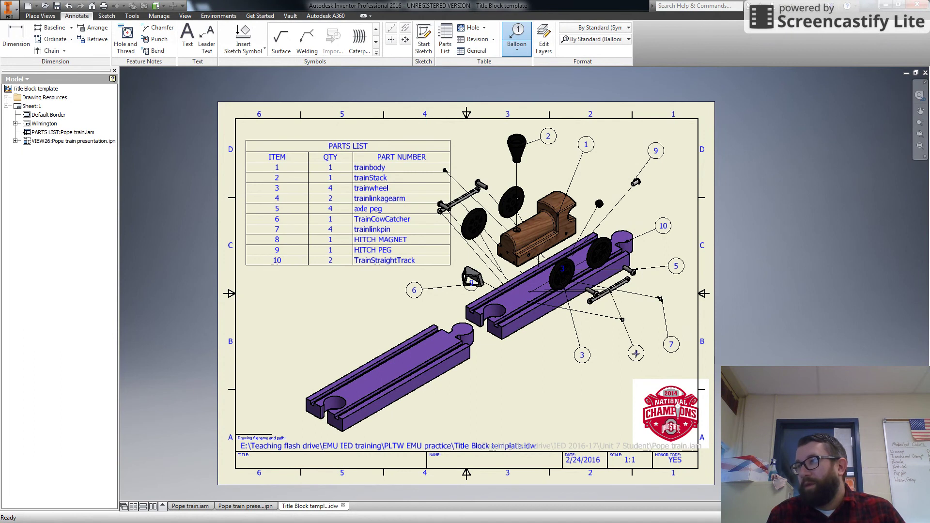
click(642, 320)
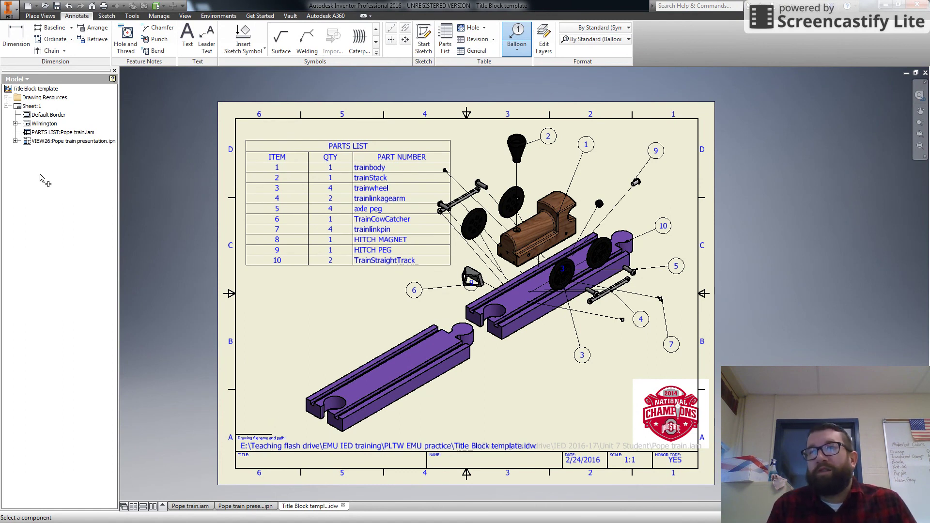
key(Escape)
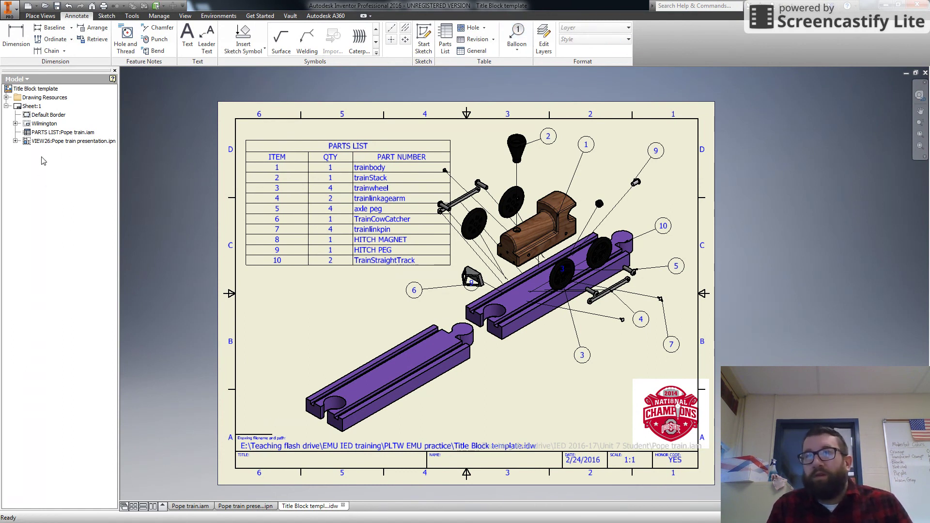
Step: Fill in the title block's property fields with the title "Pope train drawing", the author's name and scale 1/3
click(15, 124)
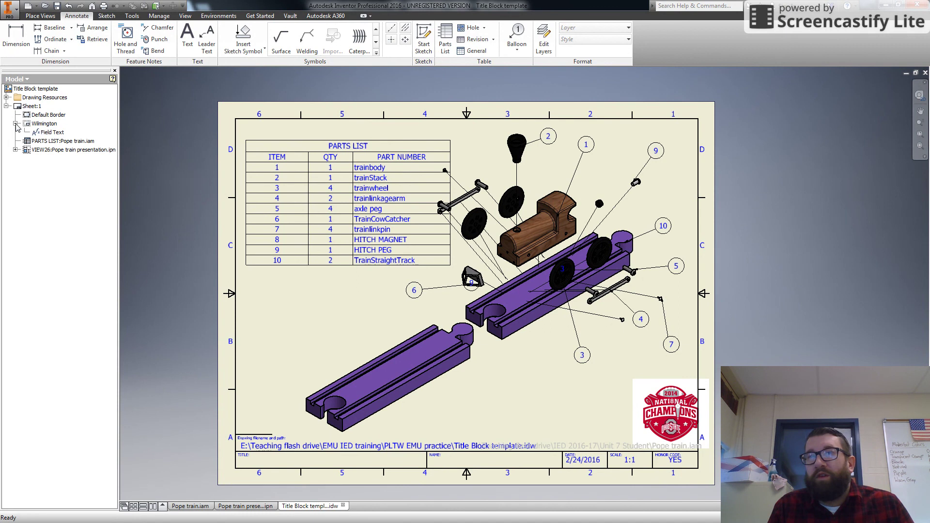
double_click(52, 132)
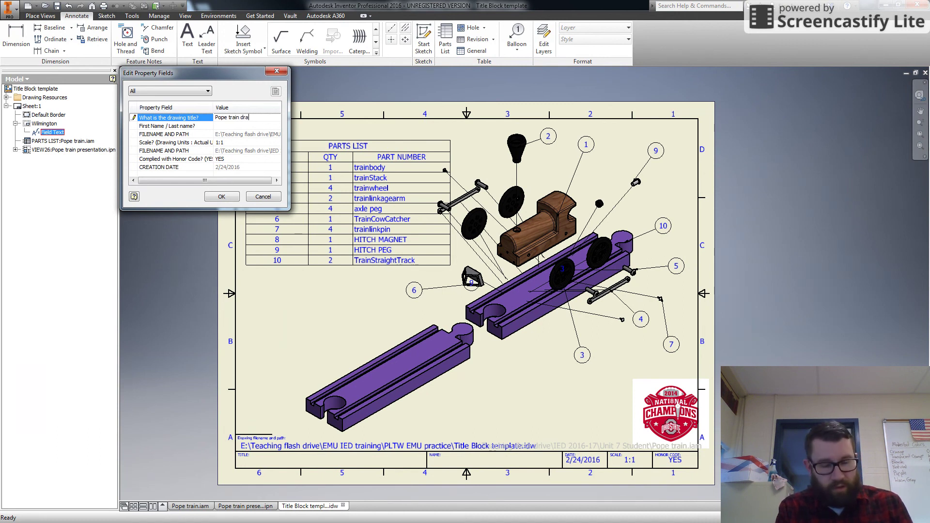
click(223, 126)
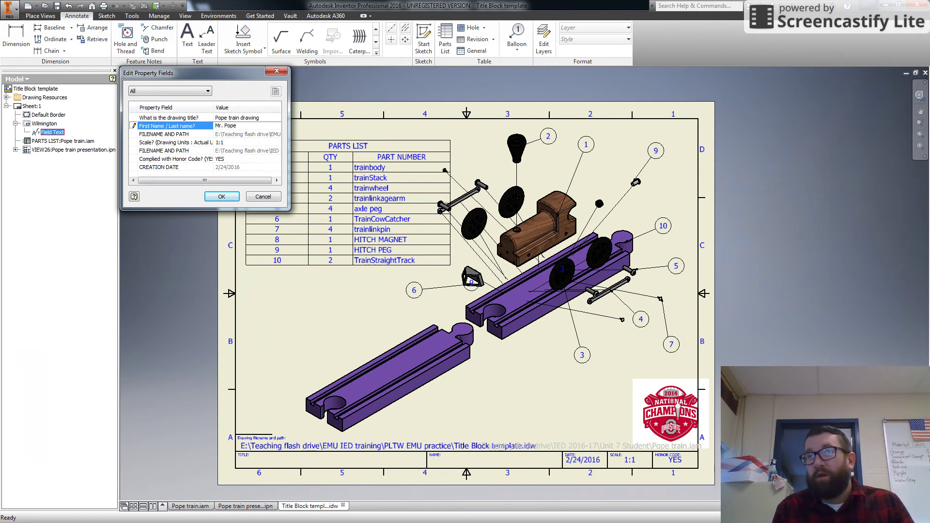
click(232, 137)
click(226, 142)
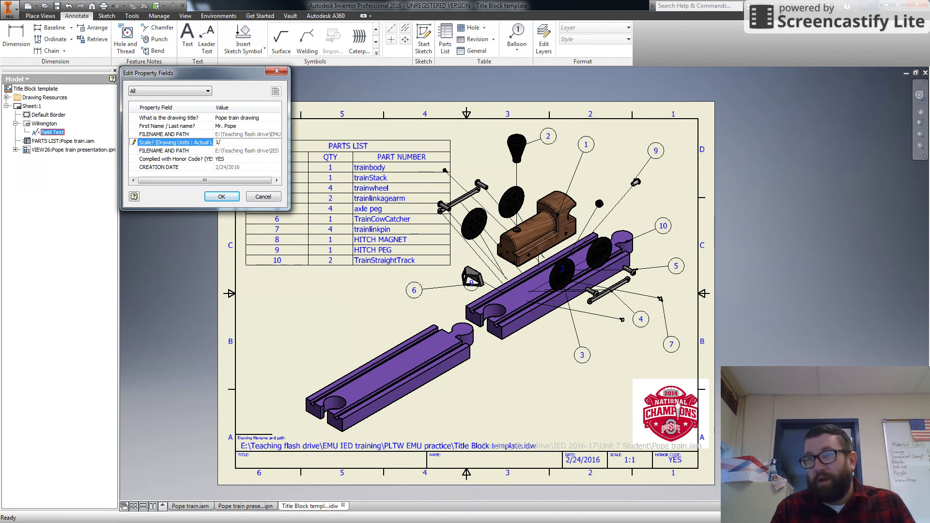
click(221, 197)
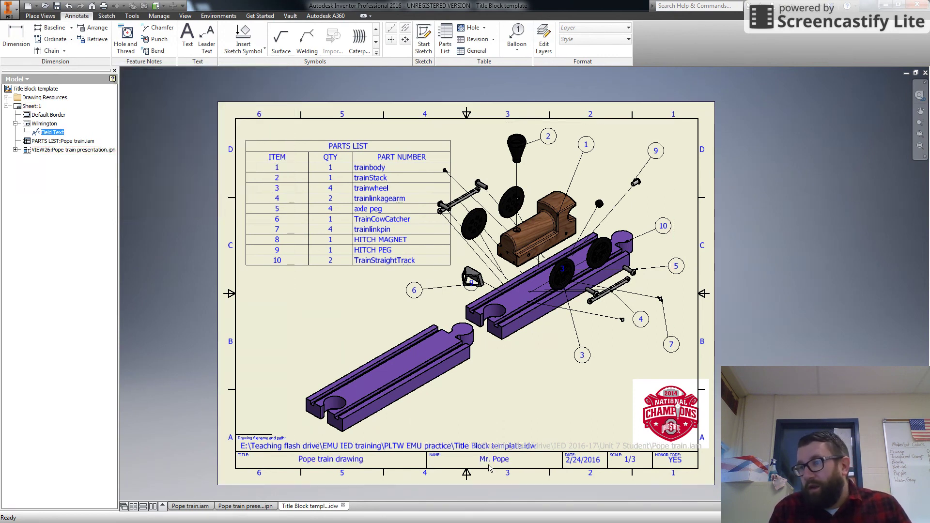
Step: Save the title block drawing together with all its dependent files
click(9, 9)
click(31, 84)
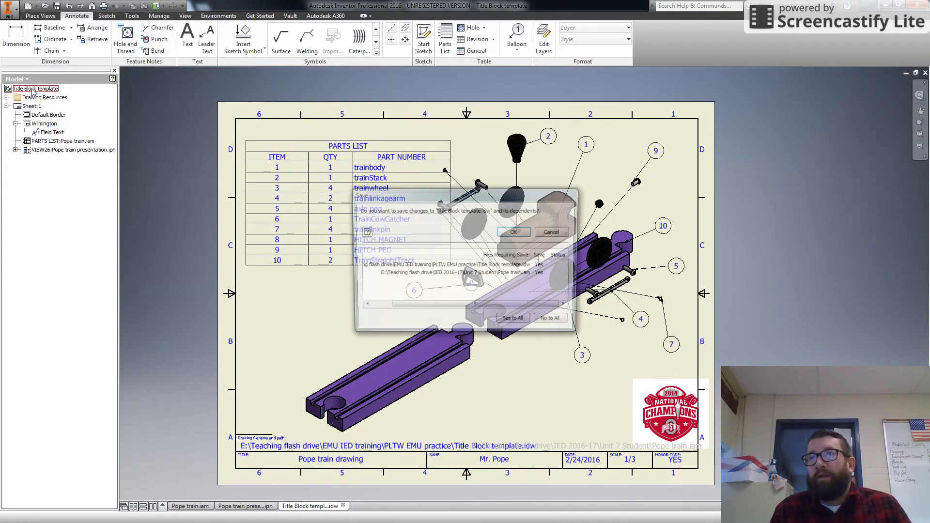
click(515, 323)
click(516, 233)
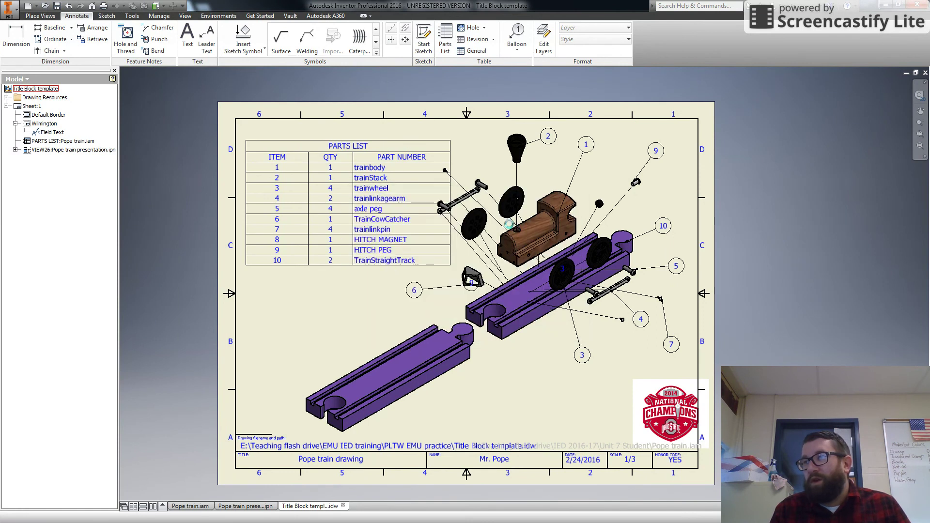